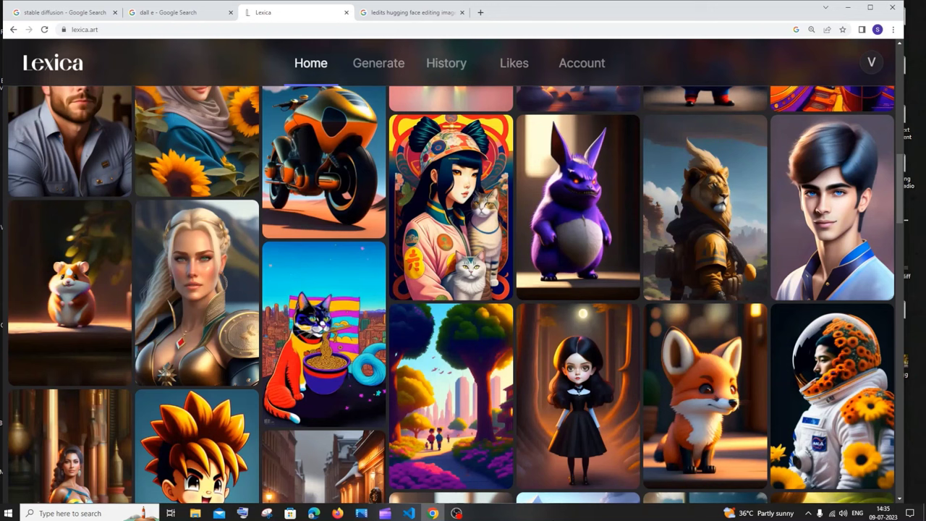
Step: Switch to the Edge window showing Google results for 'bing image creator'
click(313, 513)
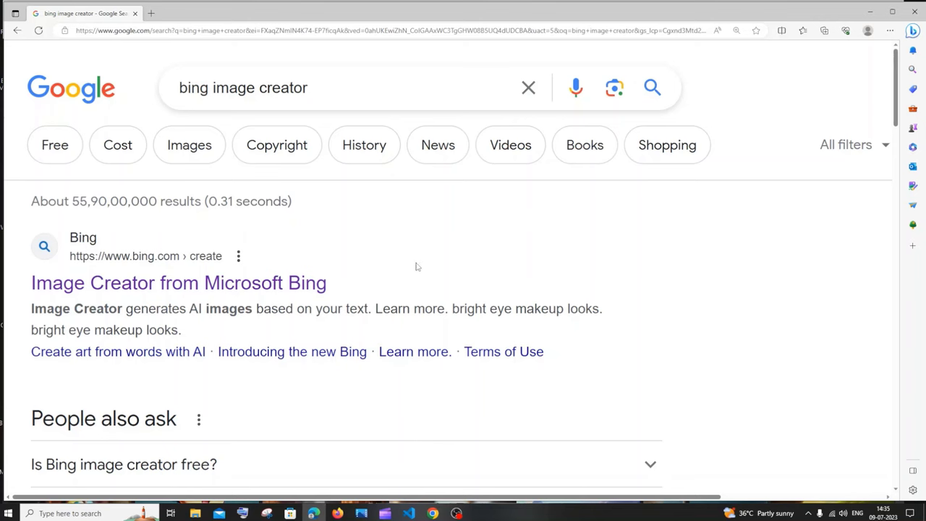
Step: Open the 'Image Creator from Microsoft Bing' result to reach the create page
click(275, 285)
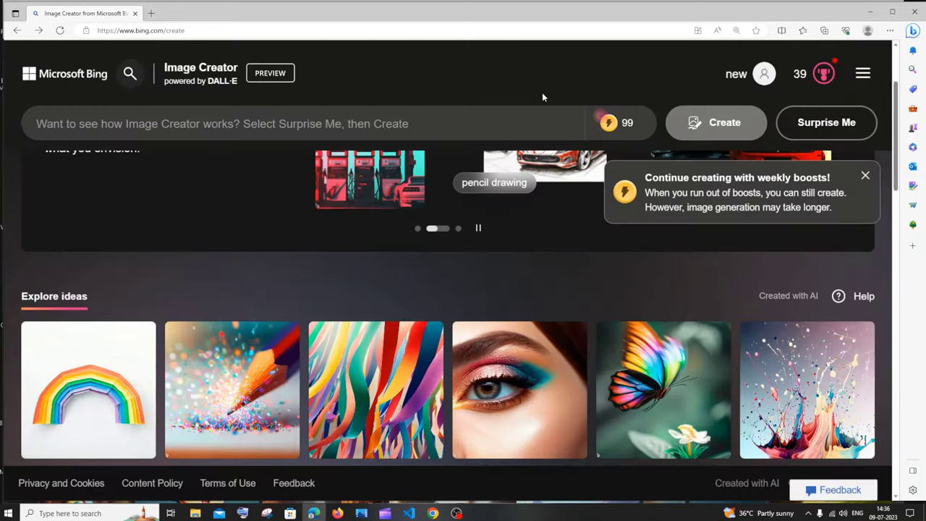
scroll(446, 95, up, 2)
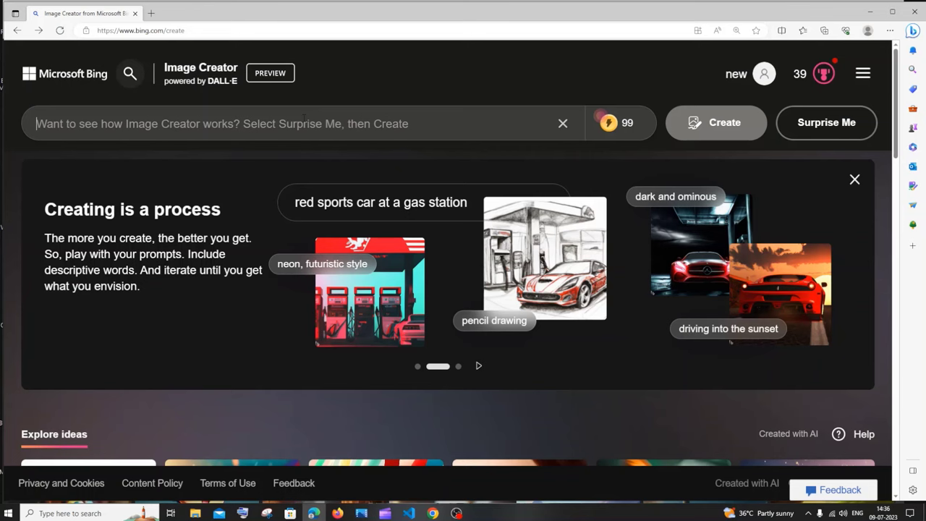
Step: Submit the prompt 'new york city , high quality' to Bing Image Creator
text(new )
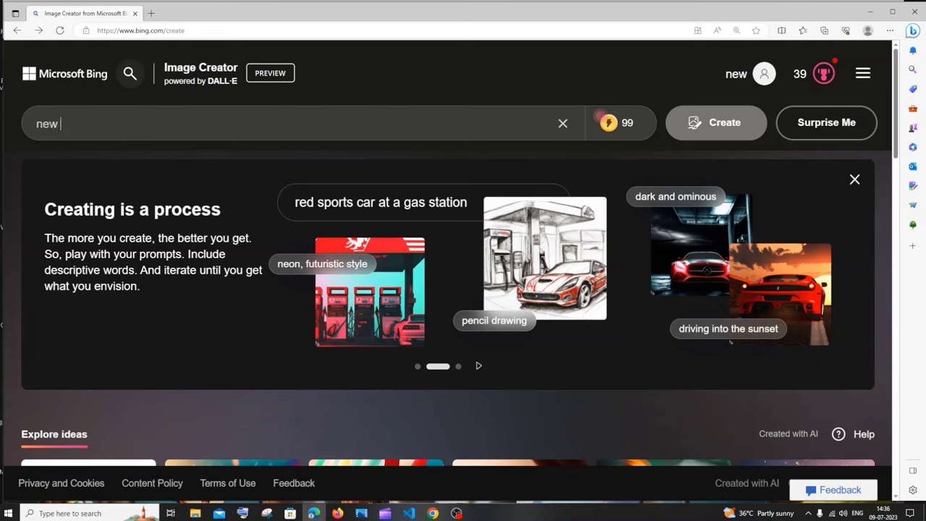
text(york city , high)
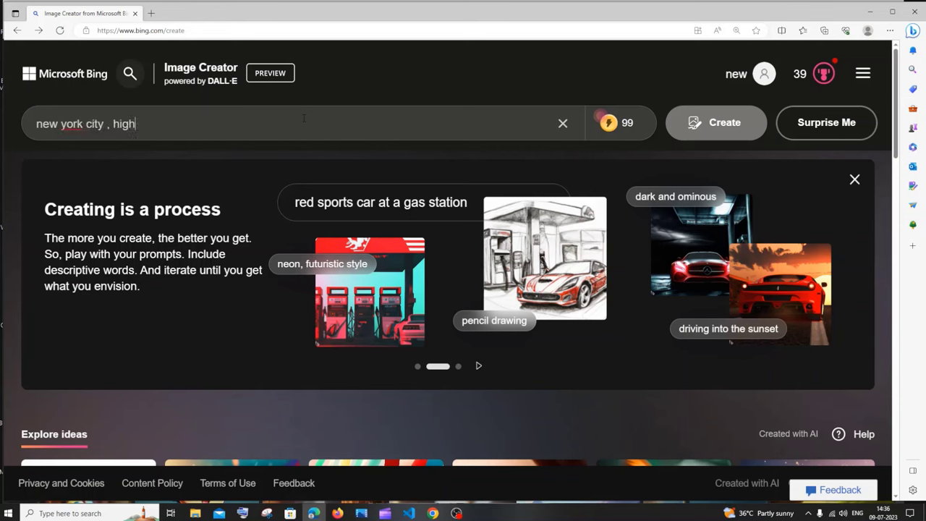
text( quality)
key(ctrl+a)
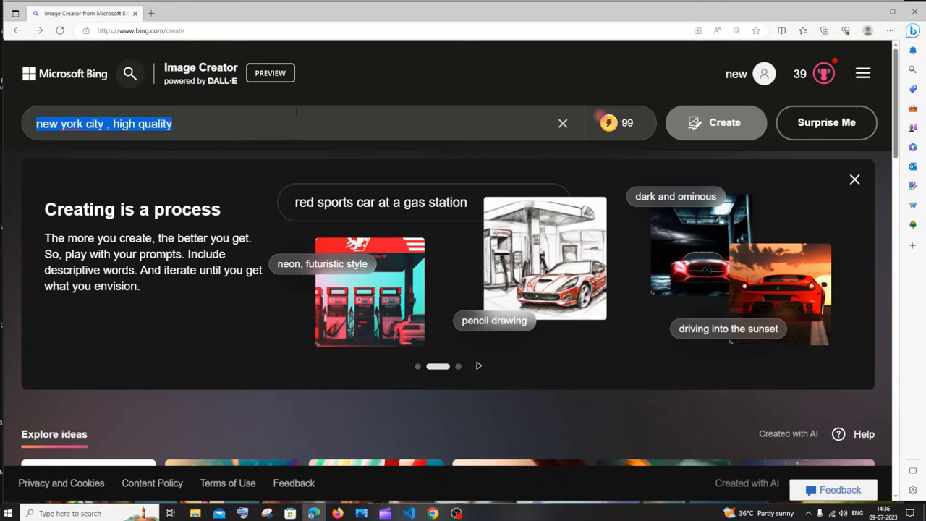
click(296, 112)
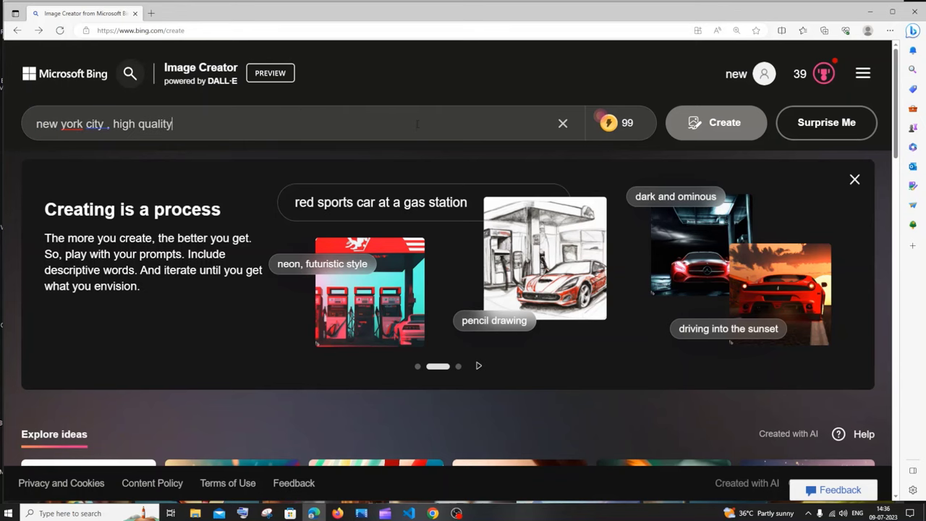
key(Return)
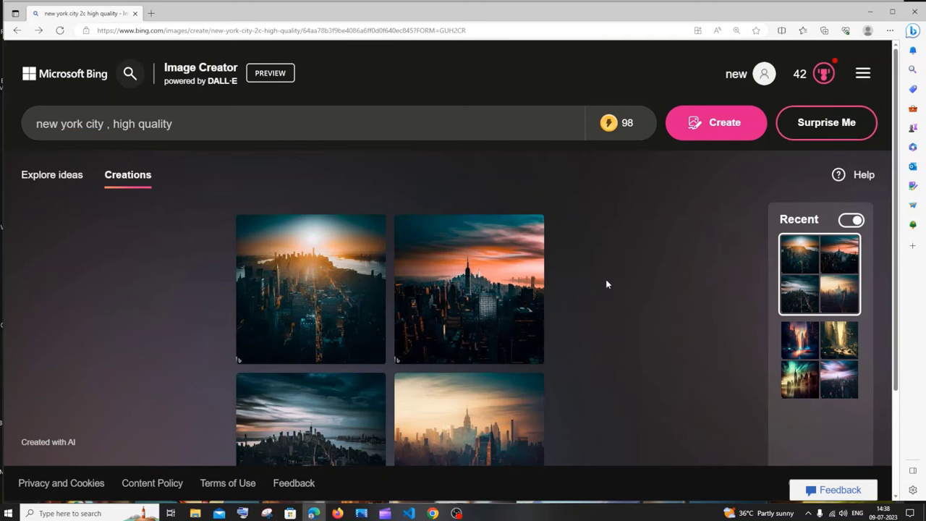
Step: Step through the four new New York images enlarged, then close the viewer
click(340, 279)
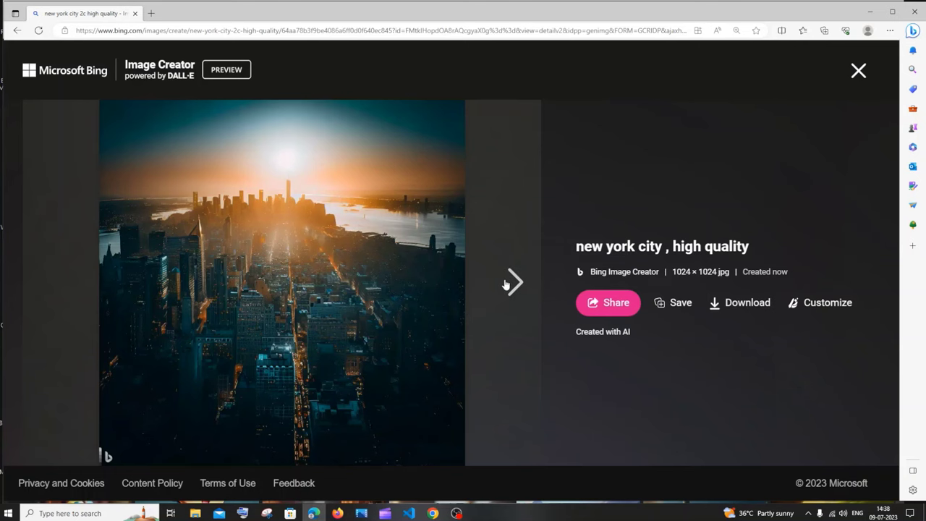
click(506, 282)
click(505, 282)
click(506, 282)
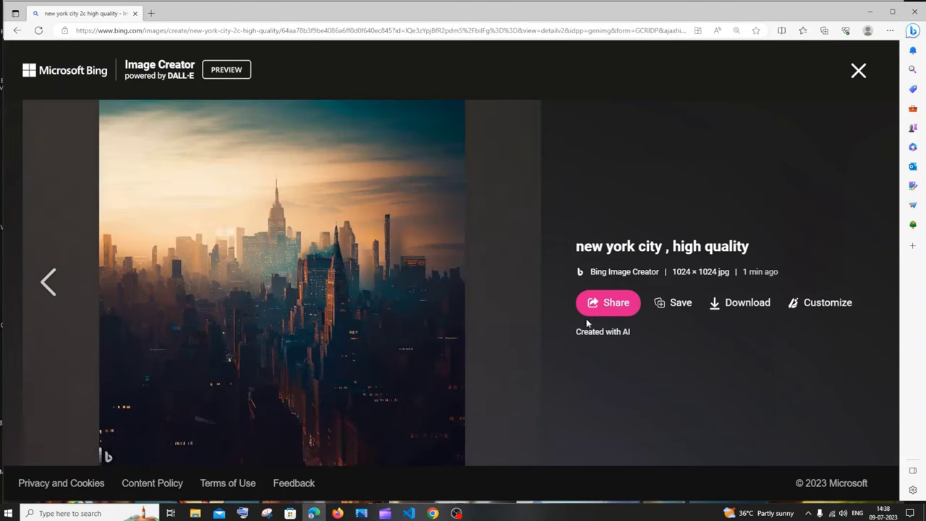
click(860, 71)
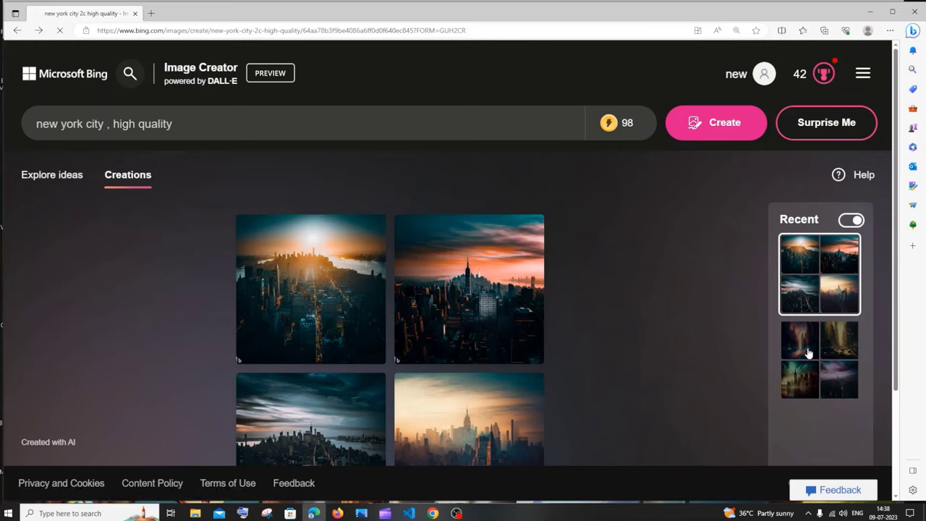
Step: Compare the earlier new york creations with the latest set, then go to Discord's Discover page
click(824, 337)
scroll(481, 313, down, 2)
scroll(579, 321, up, 2)
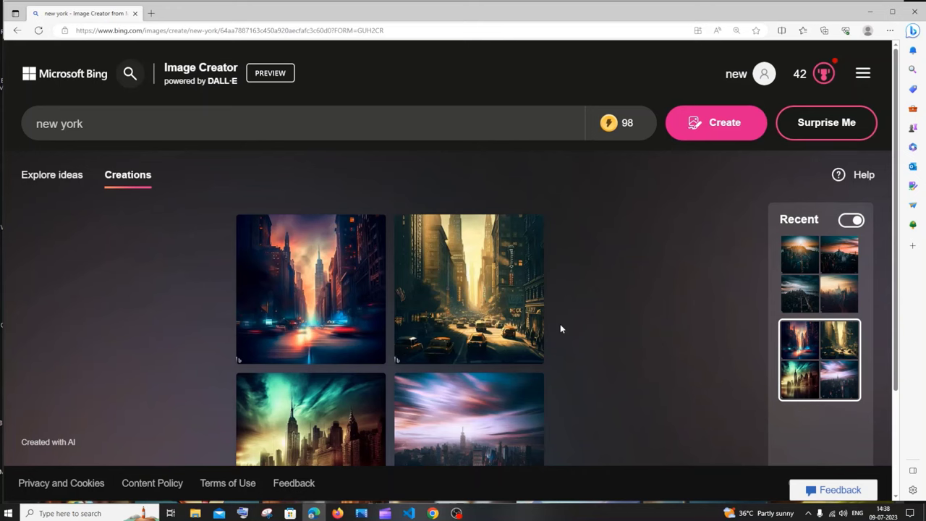
click(801, 269)
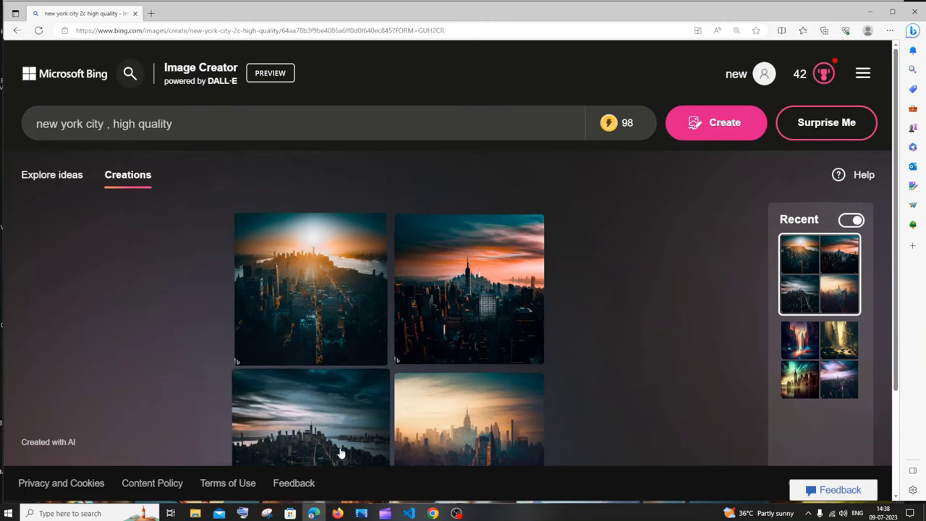
click(337, 512)
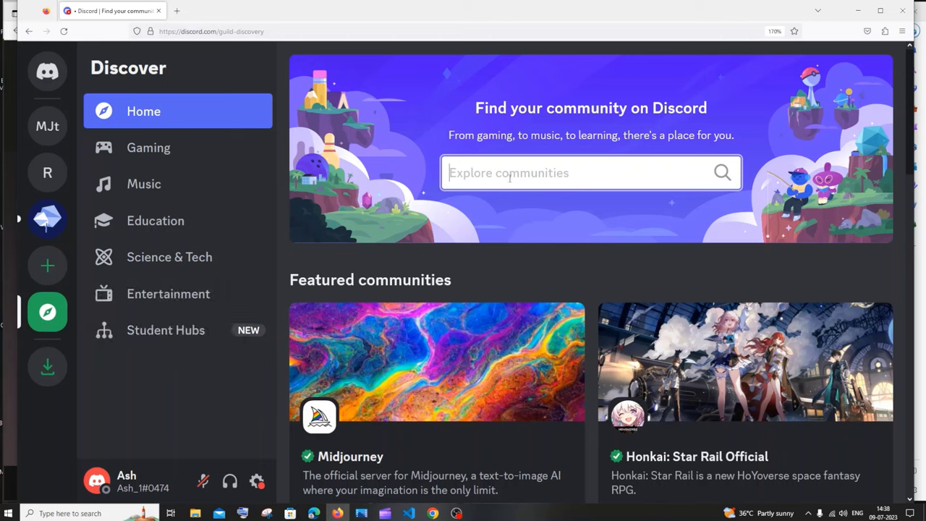
Step: Search Discord communities for 'blue willow' and open the BlueWillow AI server
text(blue w)
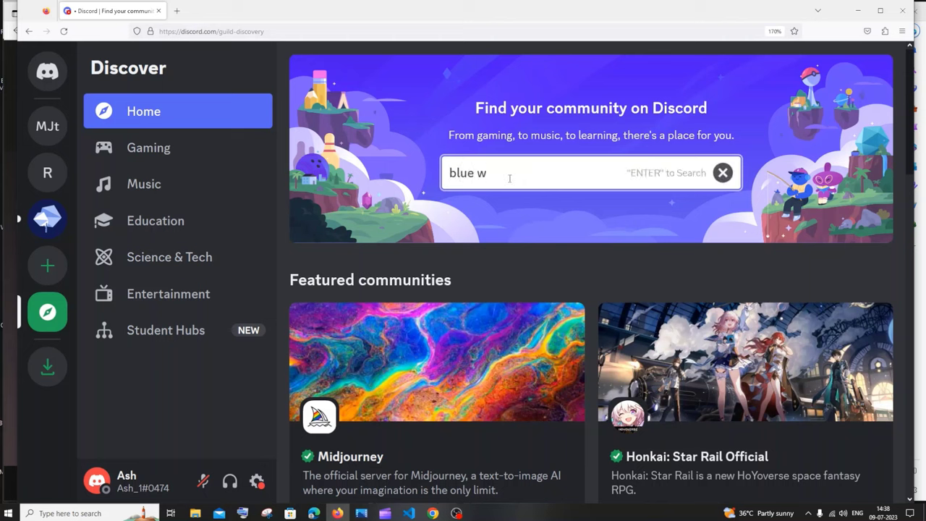
text(illow)
key(Return)
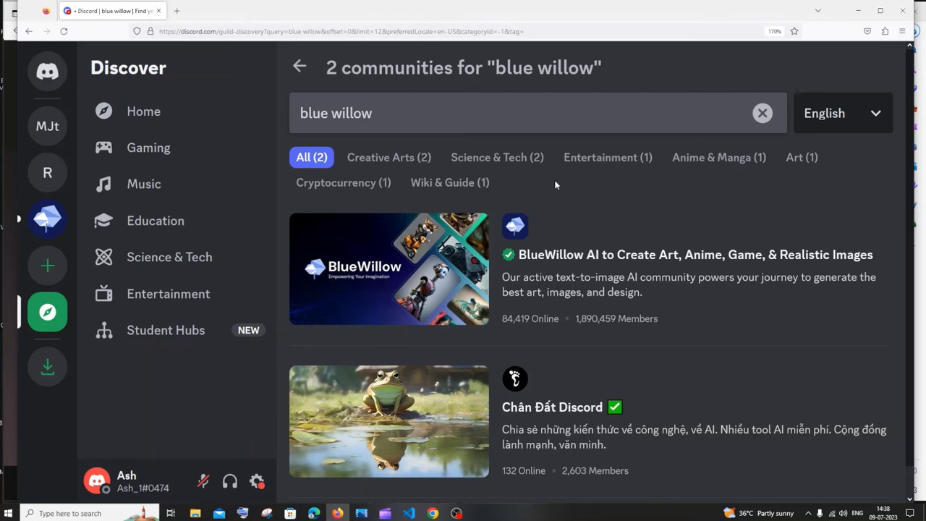
click(428, 258)
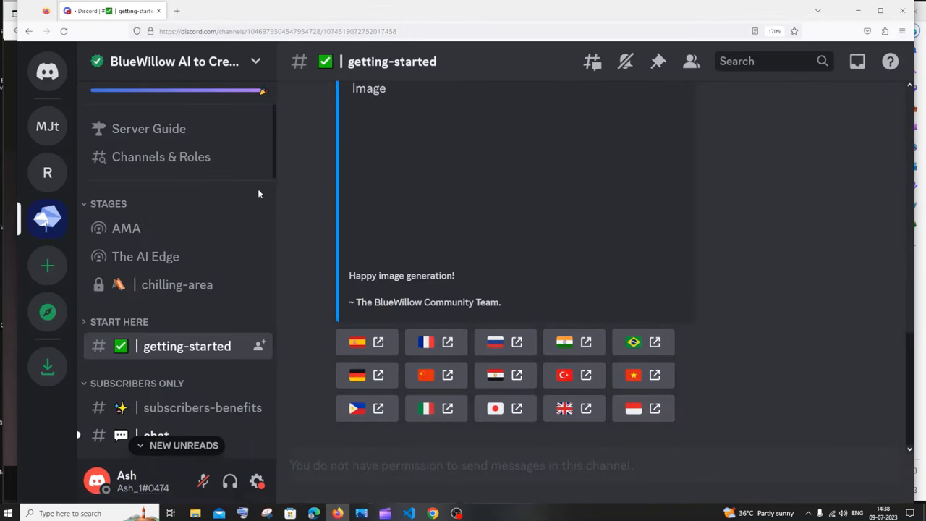
Step: Open BlueWillow's rookie-24 channel and scroll through its bot-generated images
click(251, 63)
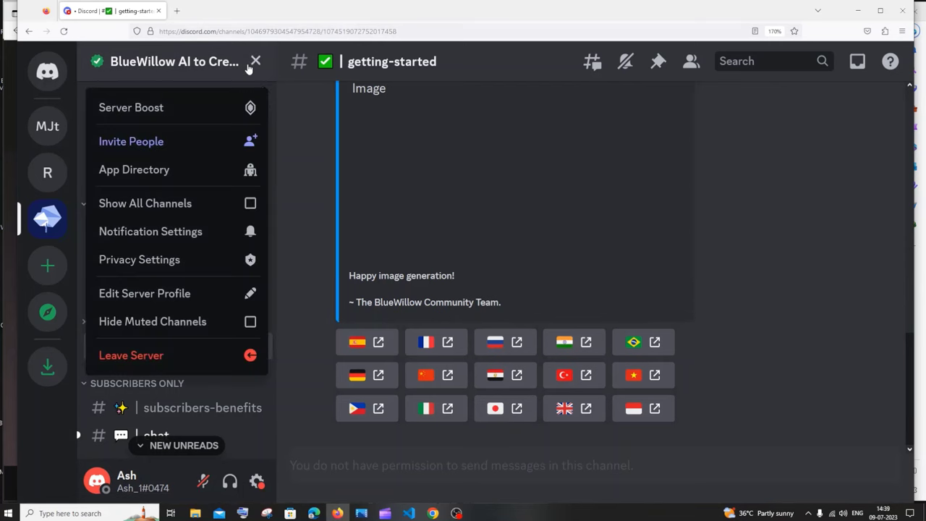
click(185, 62)
click(190, 64)
click(186, 67)
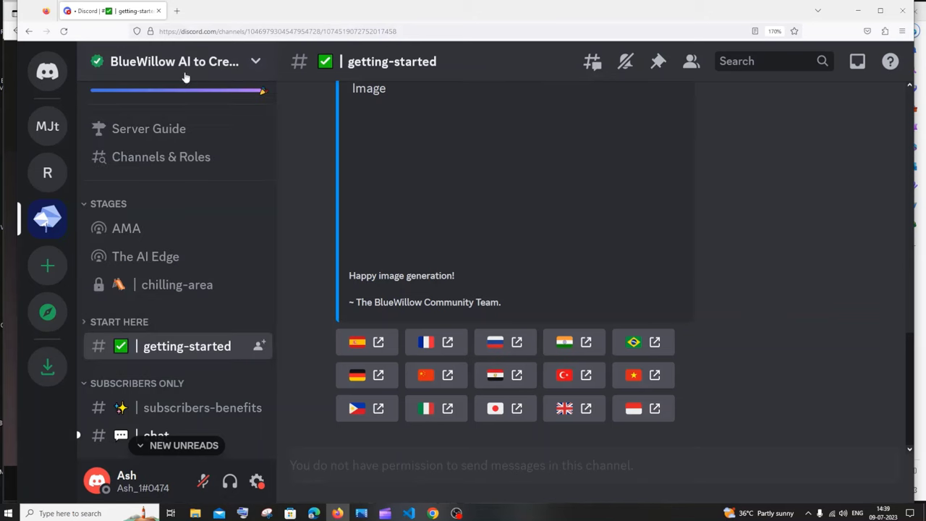
scroll(178, 162, down, 8)
scroll(173, 199, up, 3)
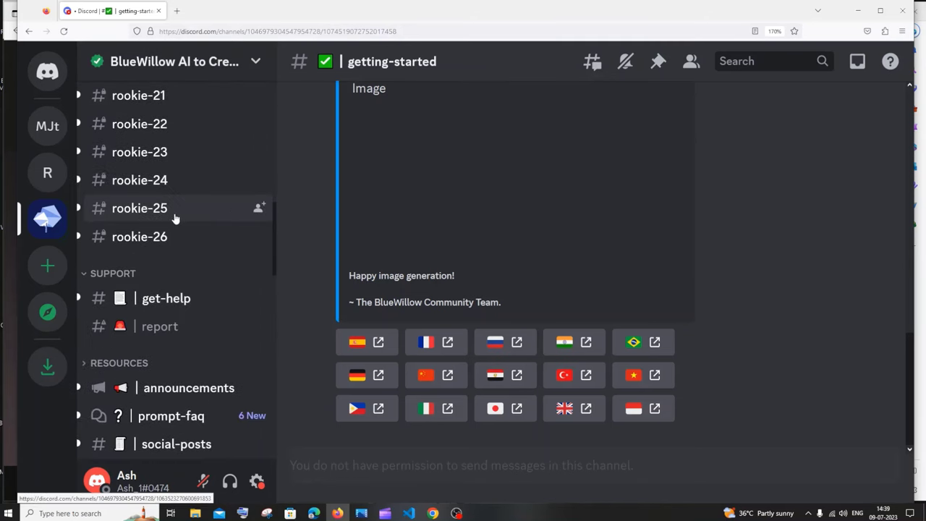
click(180, 182)
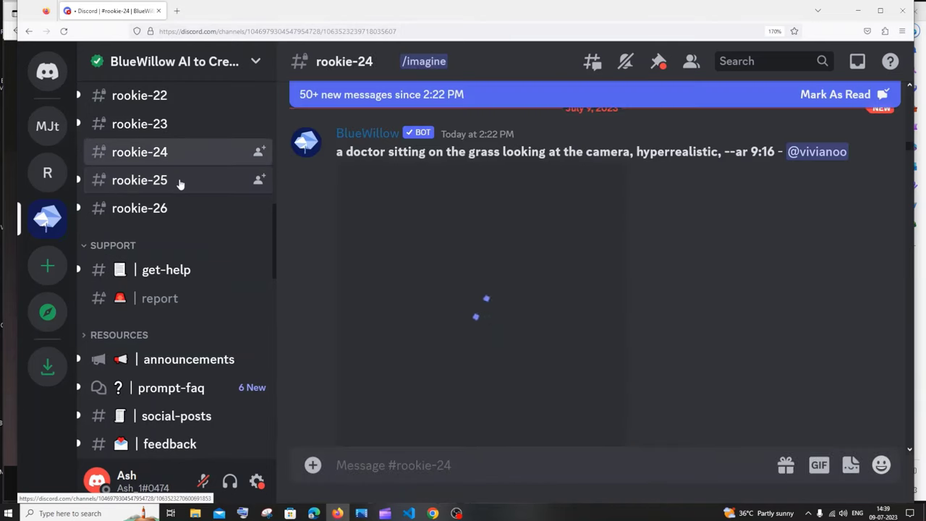
scroll(812, 203, down, 8)
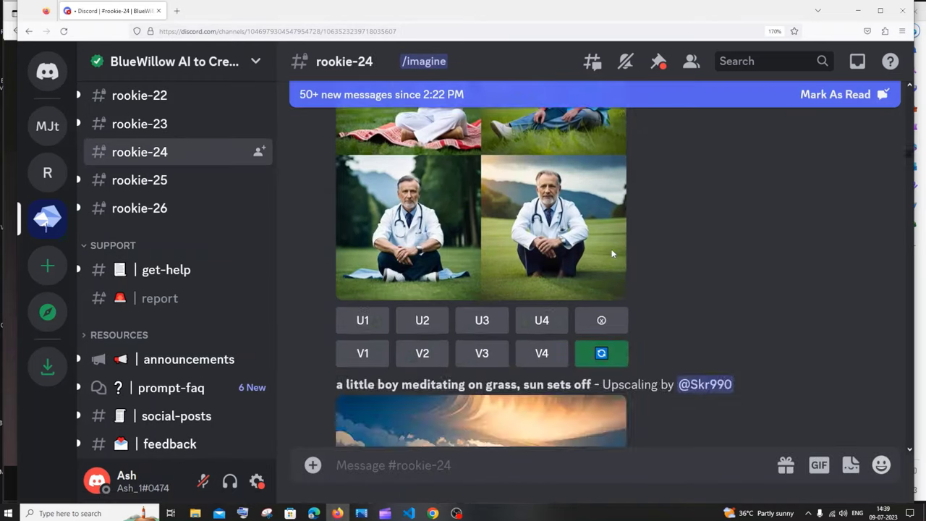
drag(913, 293, 910, 452)
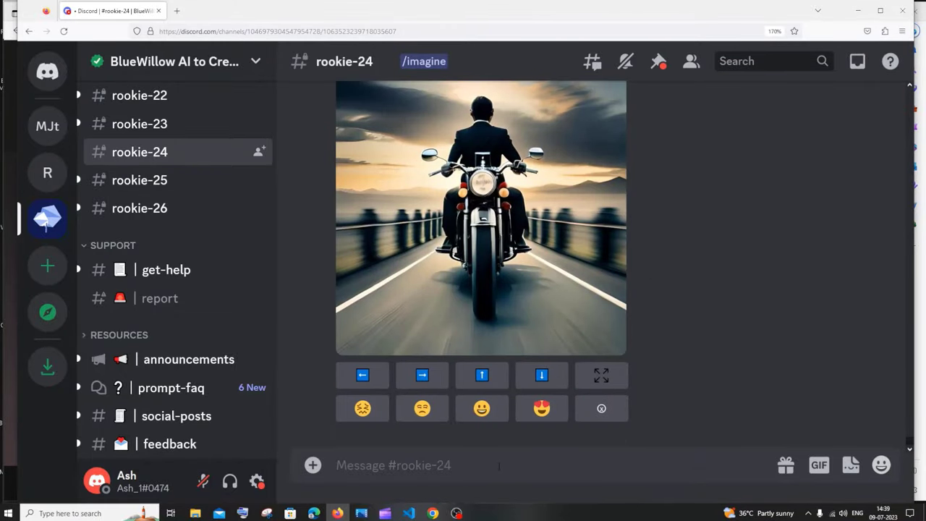
Step: Send '/imagine new york city , high quality' to the BlueWillow bot in rookie-24
text(/im)
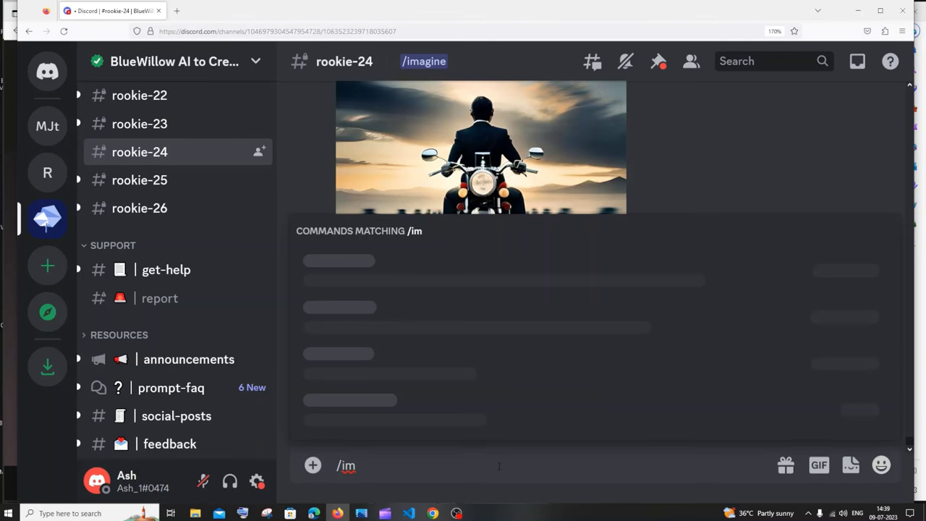
text(a)
key(Tab)
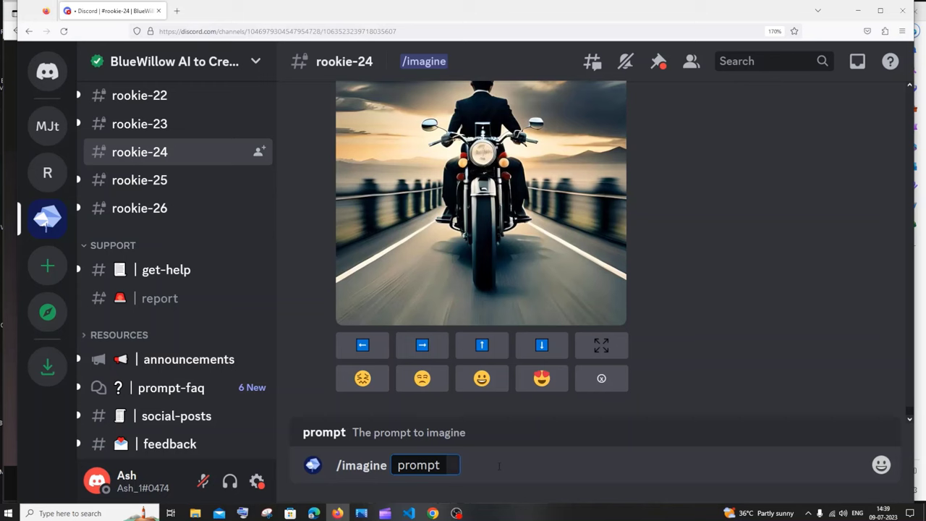
text(new)
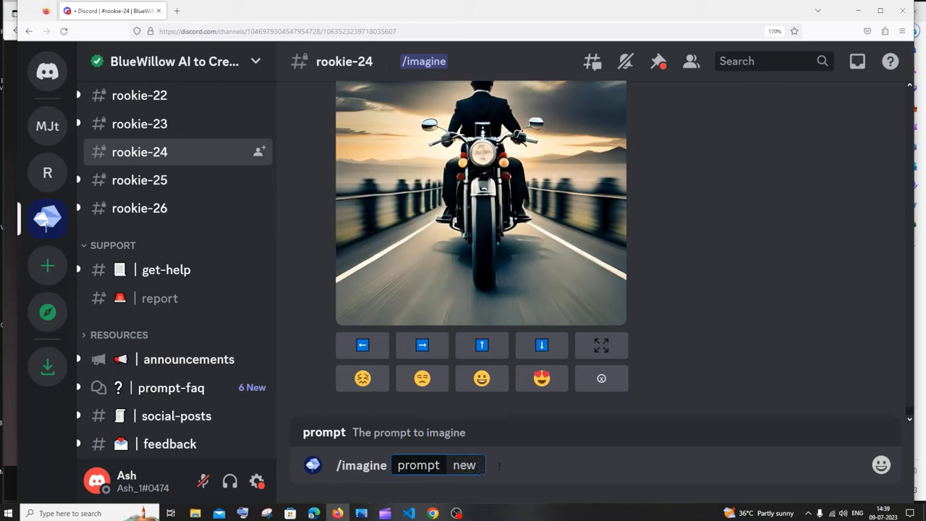
text( york city)
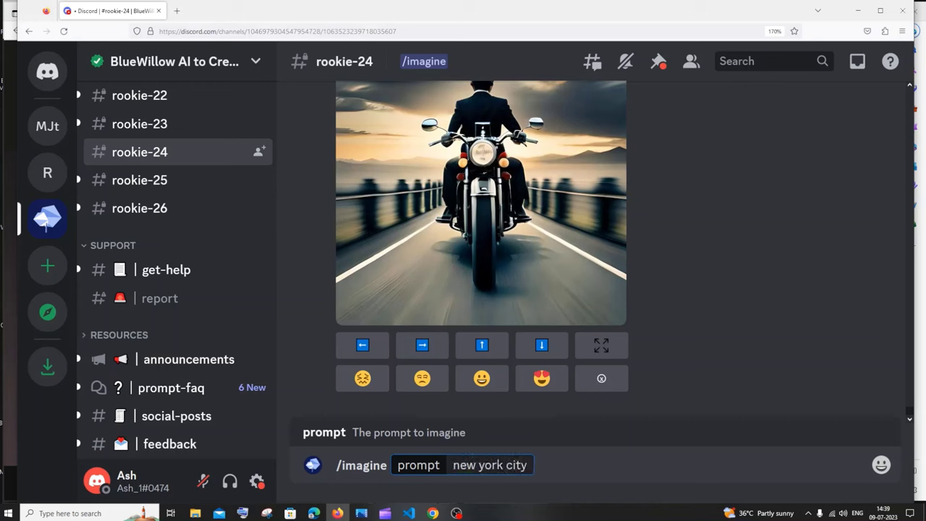
text( , high quality)
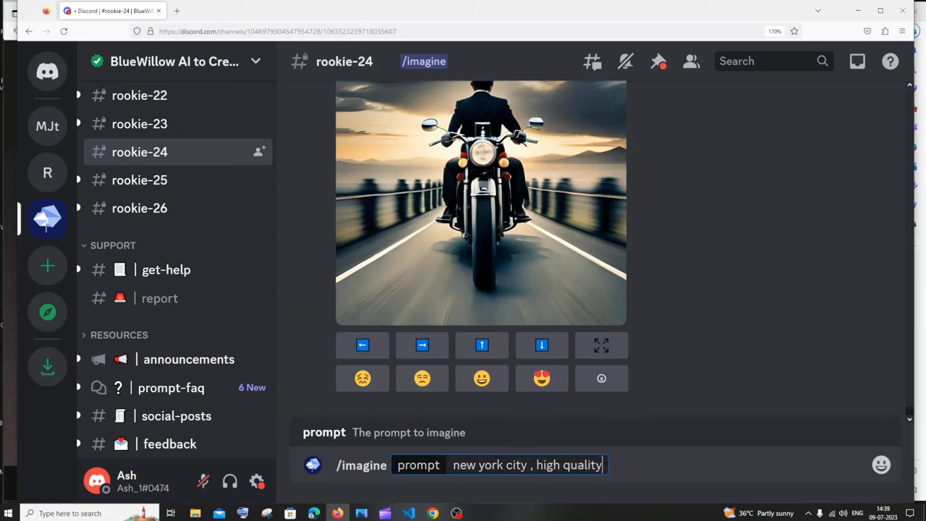
key(ctrl+a)
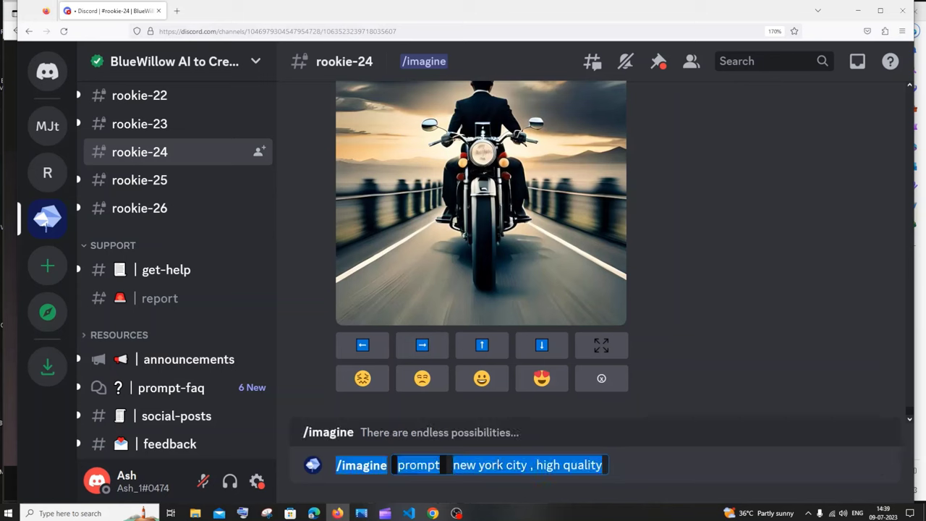
click(647, 469)
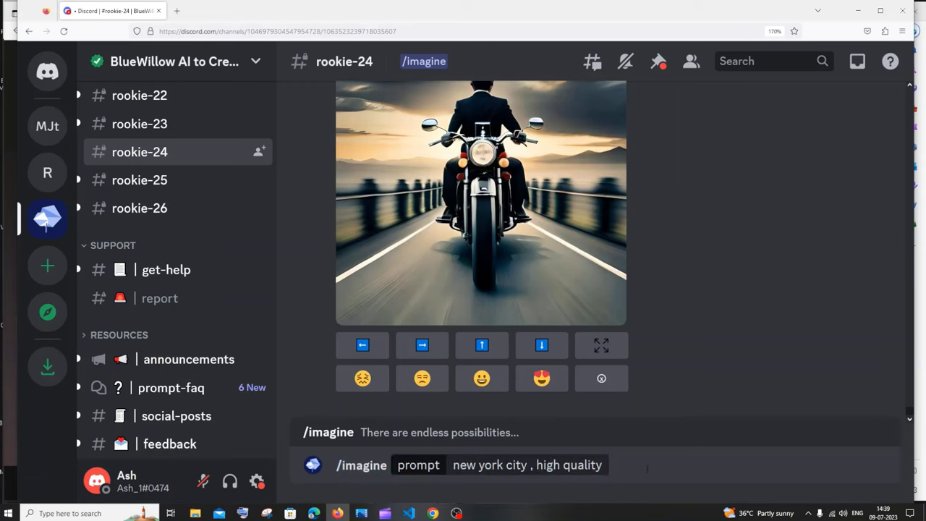
key(Return)
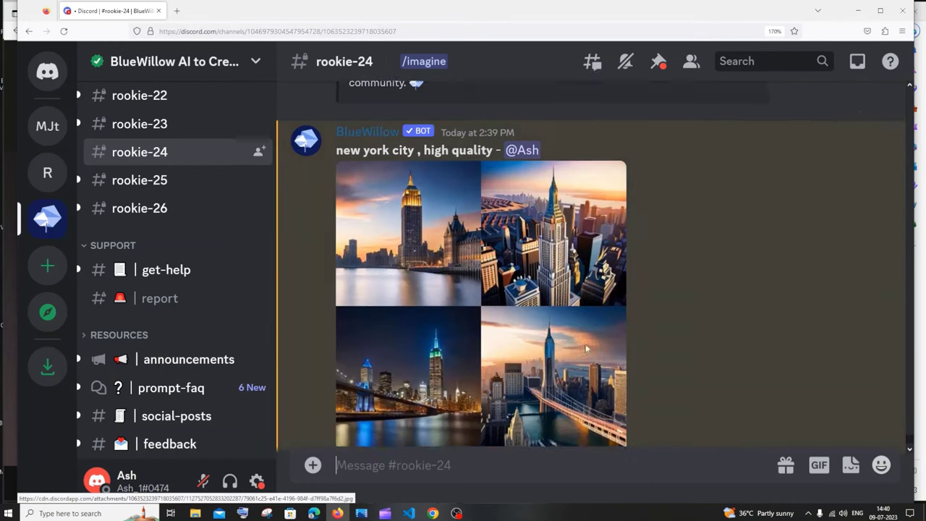
Step: Preview the New York grid, then request the U3 upscale of the night skyline image
click(452, 289)
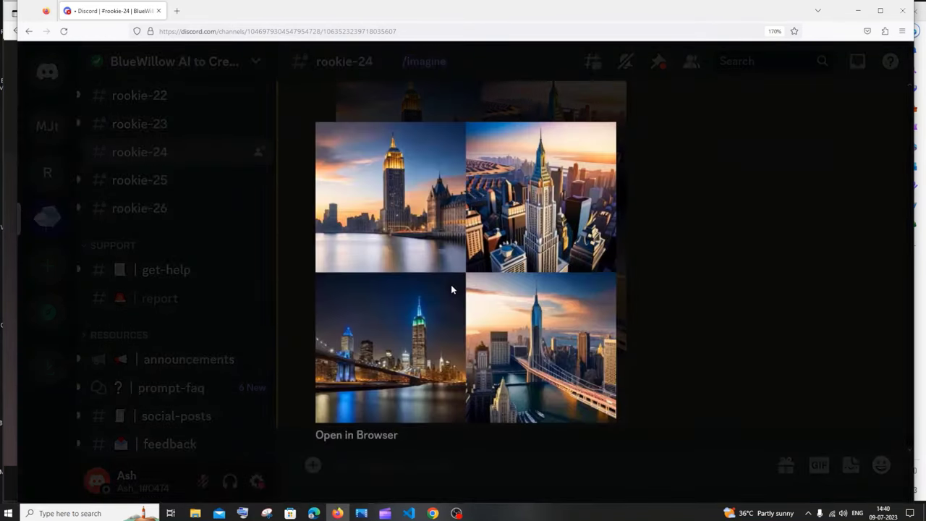
click(704, 233)
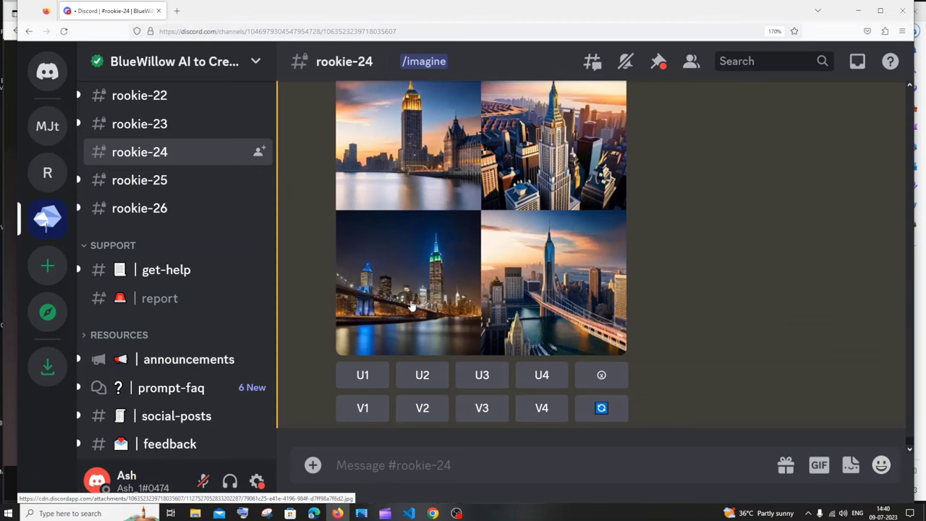
click(477, 374)
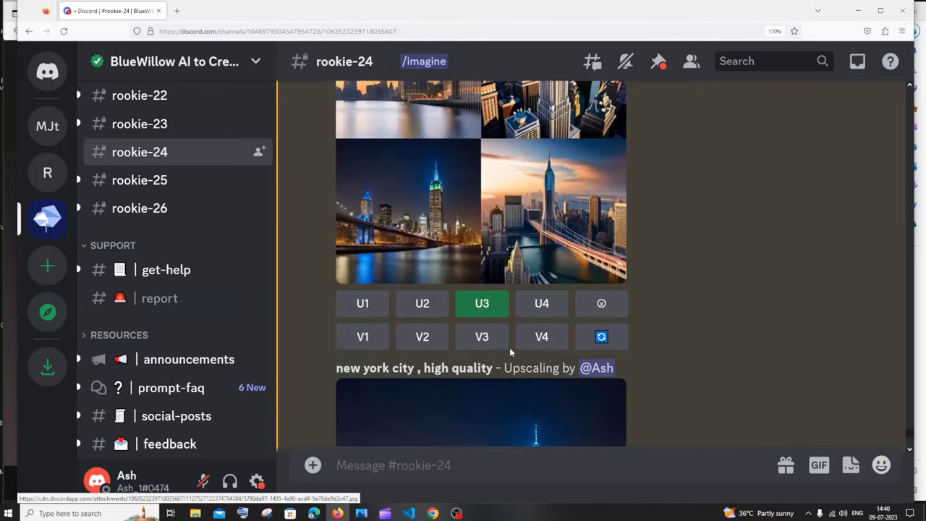
scroll(510, 347, up, 2)
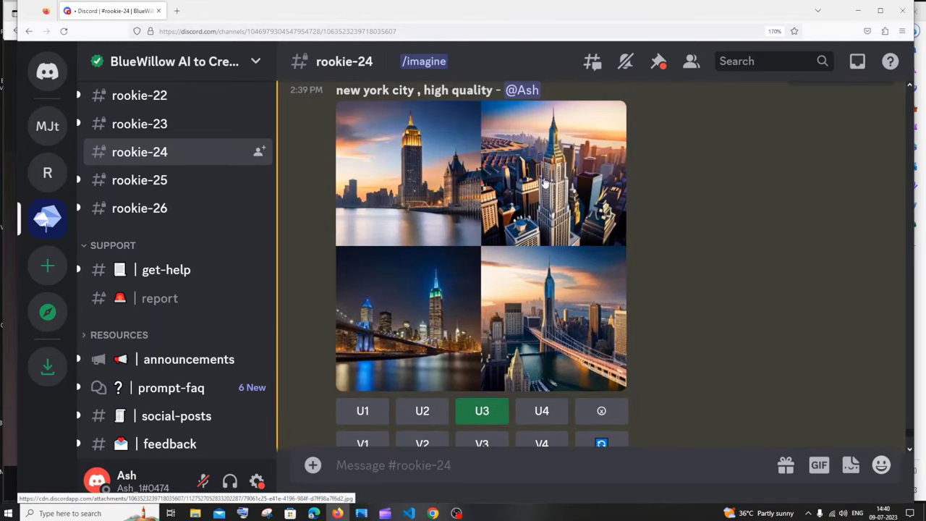
scroll(553, 179, down, 2)
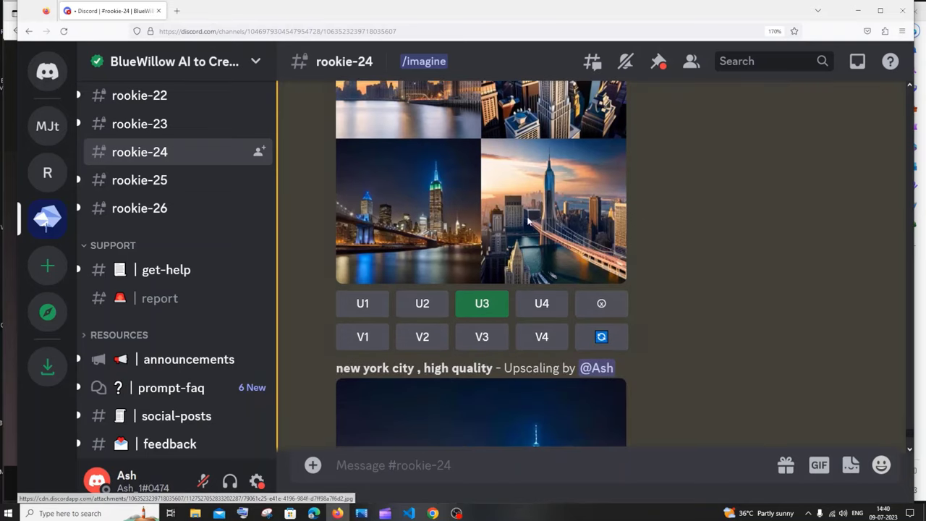
Step: Request V2 variations of the aerial skyscraper image and scroll to the Variations message
click(427, 337)
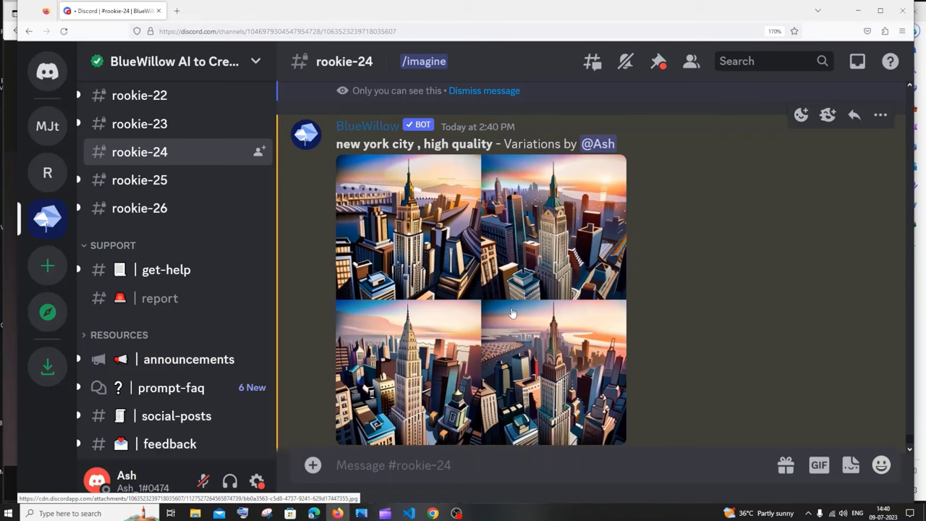
scroll(510, 315, up, 10)
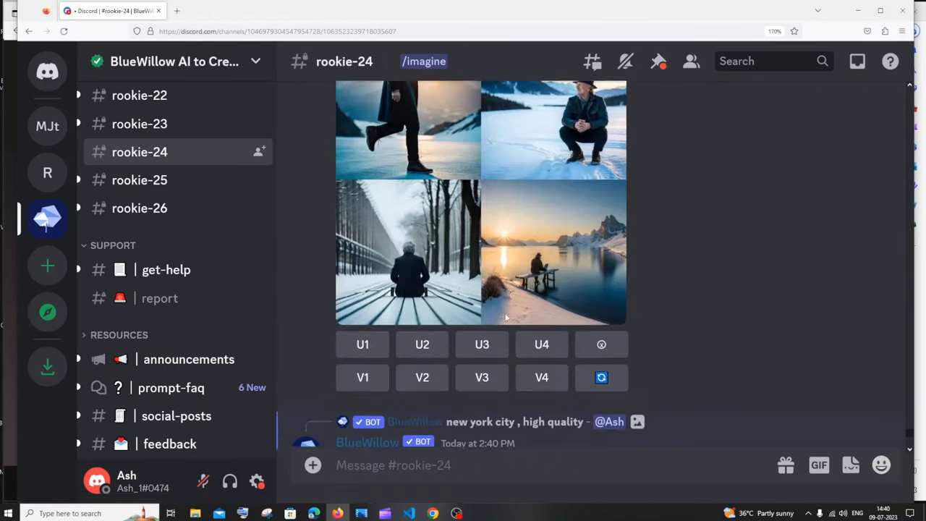
scroll(506, 317, up, 3)
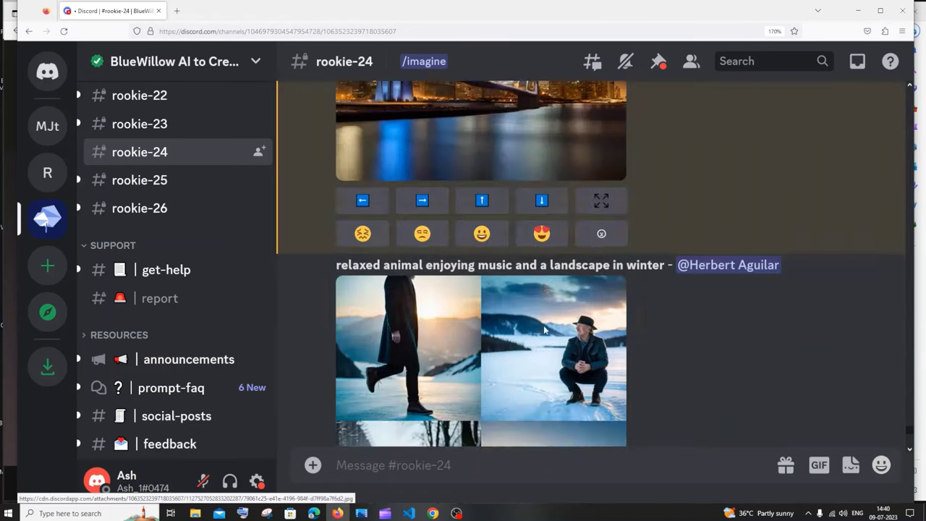
scroll(544, 330, down, 15)
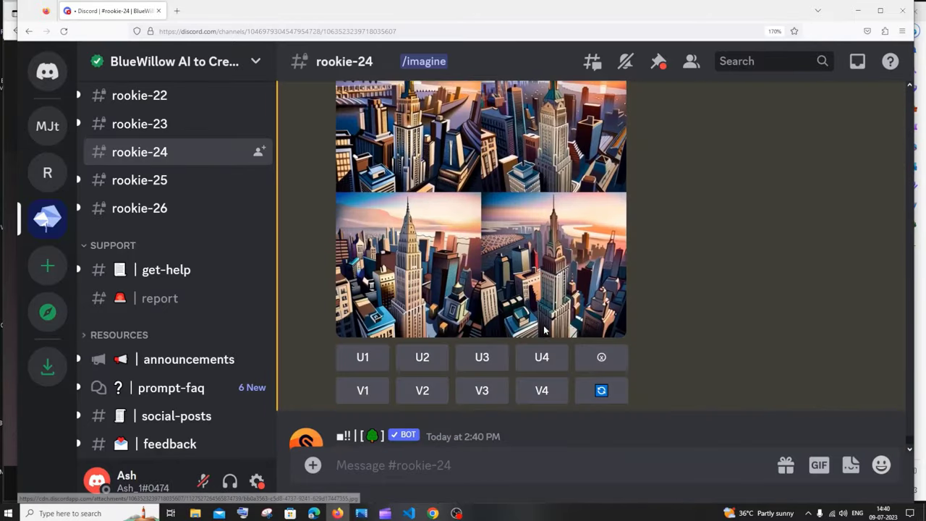
scroll(544, 330, up, 2)
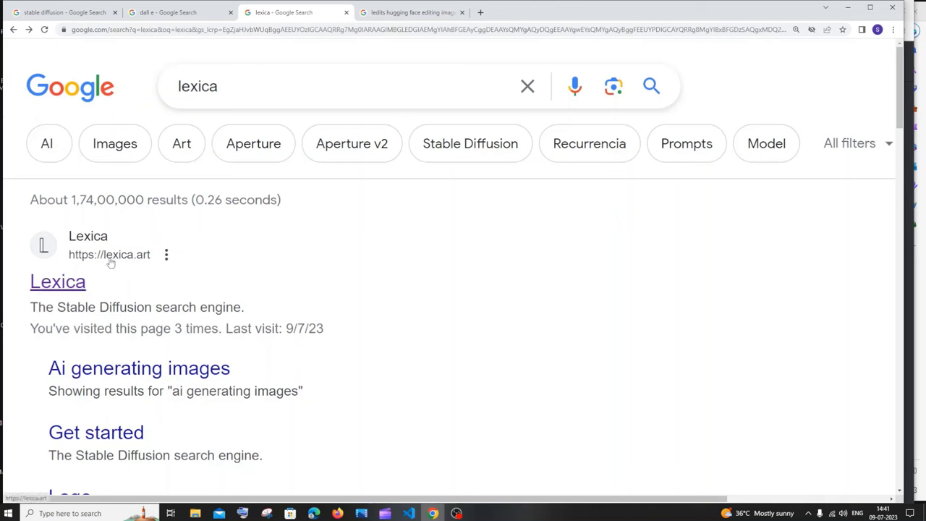
Step: Open lexica.art from the Google results and scroll into its image gallery
click(64, 282)
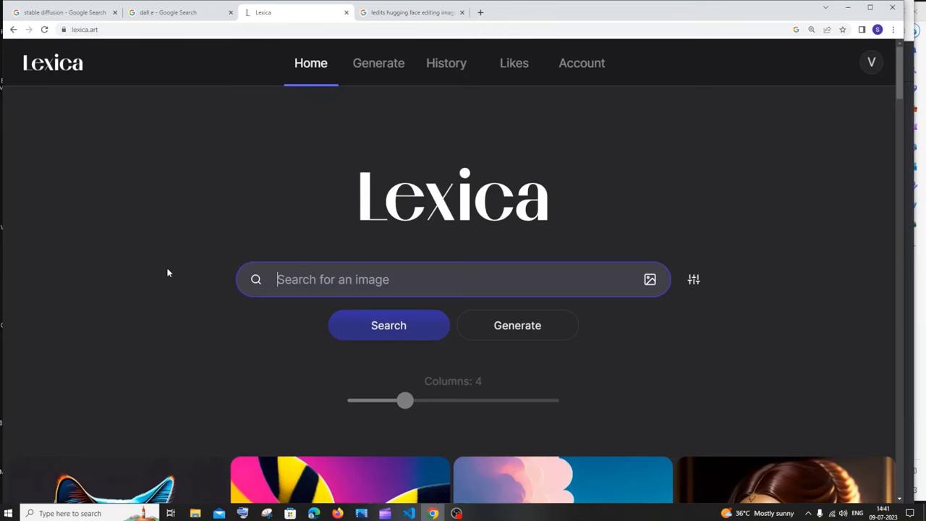
scroll(142, 269, down, 10)
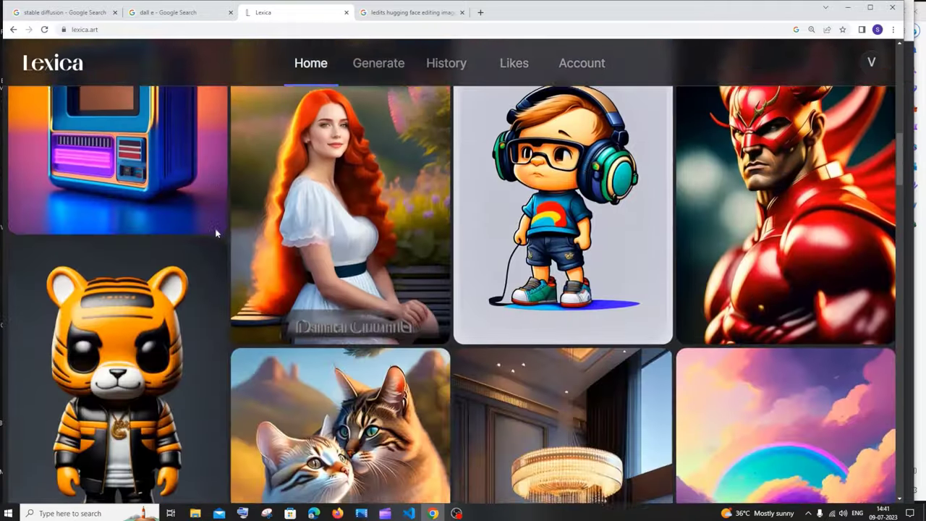
Step: Find the cute stylish Pikachu image in the Lexica gallery and open its detail view
scroll(216, 233, down, 15)
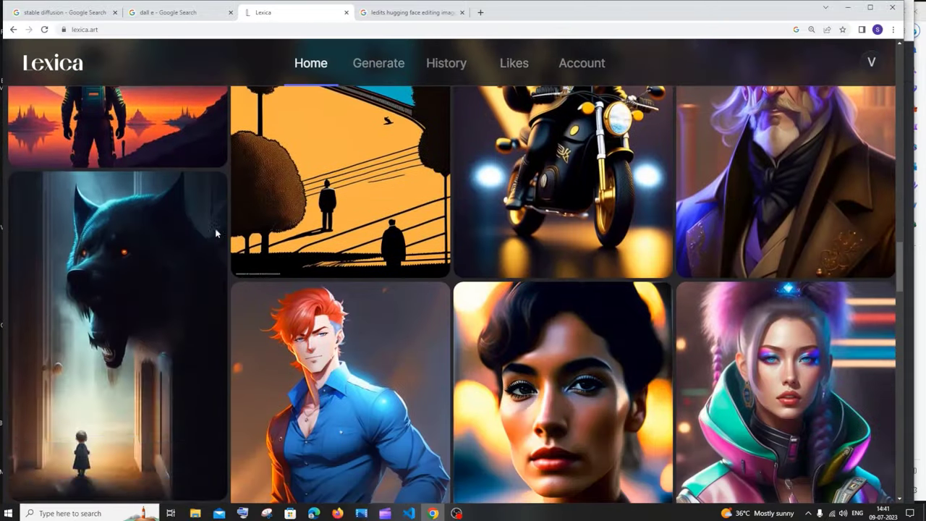
scroll(215, 233, down, 2)
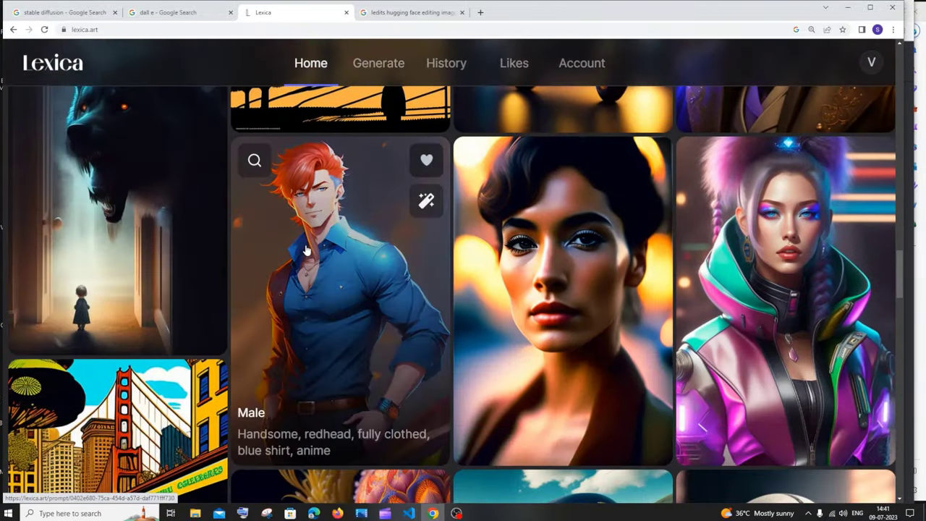
scroll(307, 249, up, 8)
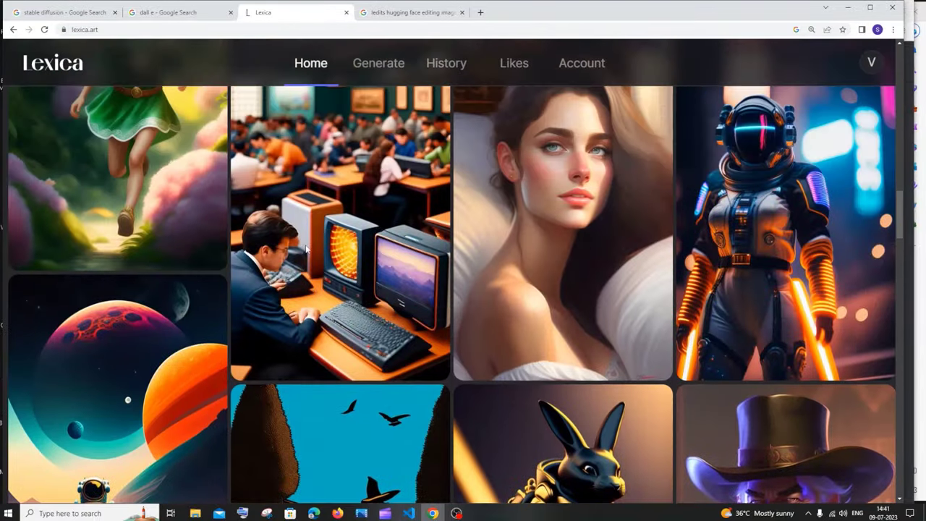
scroll(307, 250, up, 4)
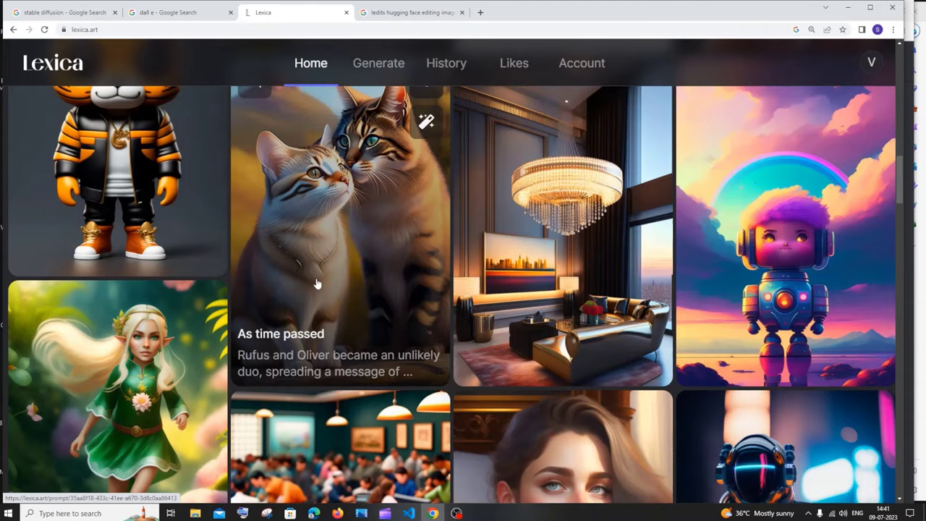
scroll(316, 283, up, 5)
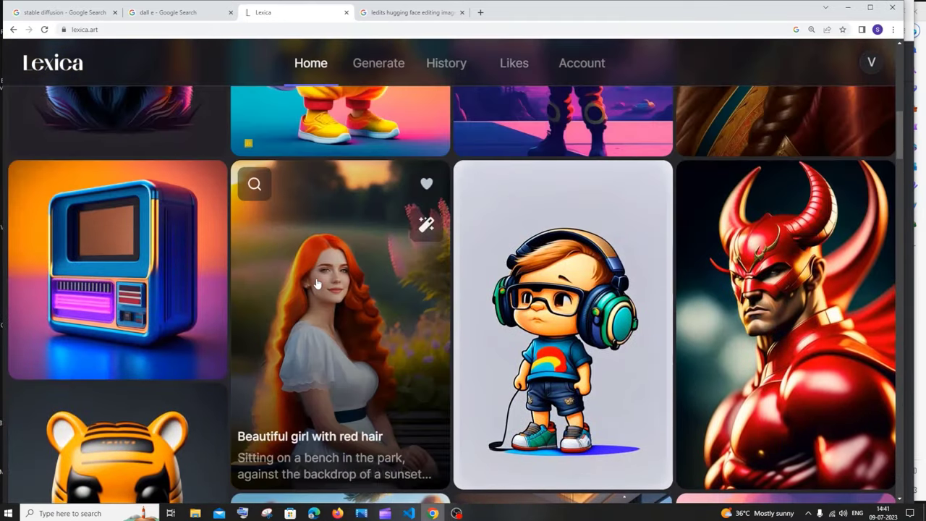
scroll(316, 283, up, 4)
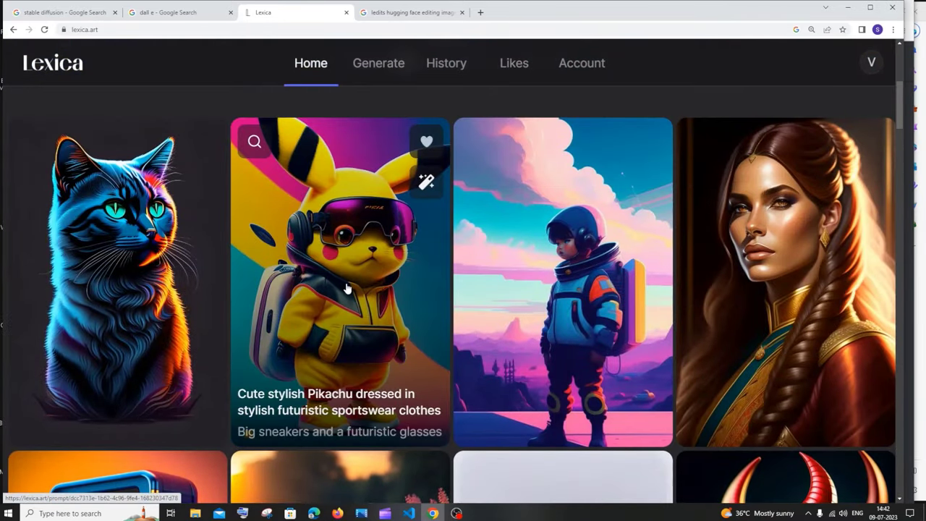
click(346, 288)
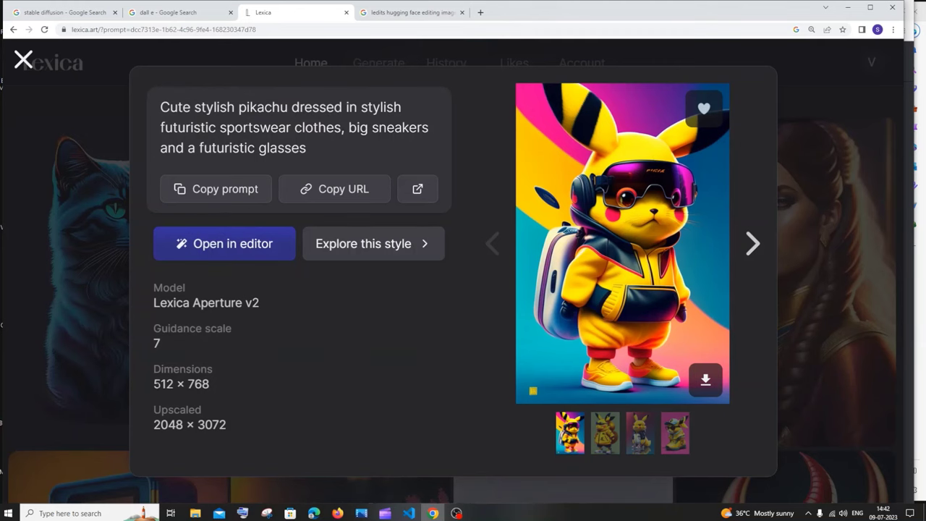
Step: Load the Pikachu prompt into the generator, then scroll the Lexica home gallery
click(246, 247)
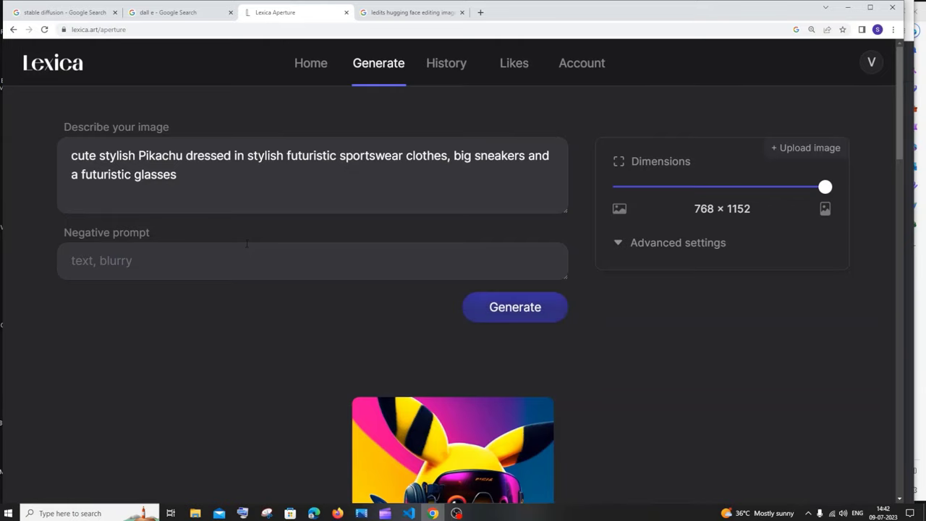
scroll(246, 247, down, 2)
scroll(246, 247, down, 3)
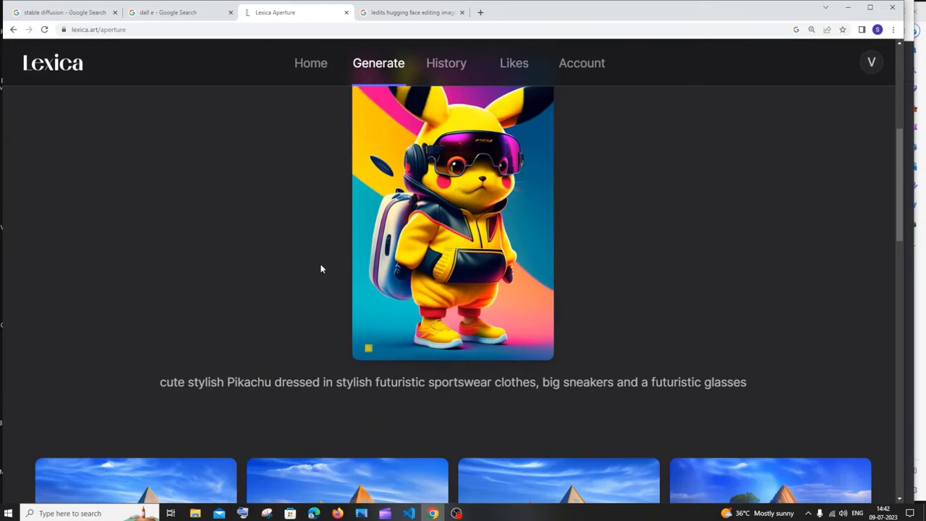
scroll(321, 267, down, 1)
scroll(320, 267, up, 2)
scroll(458, 325, up, 5)
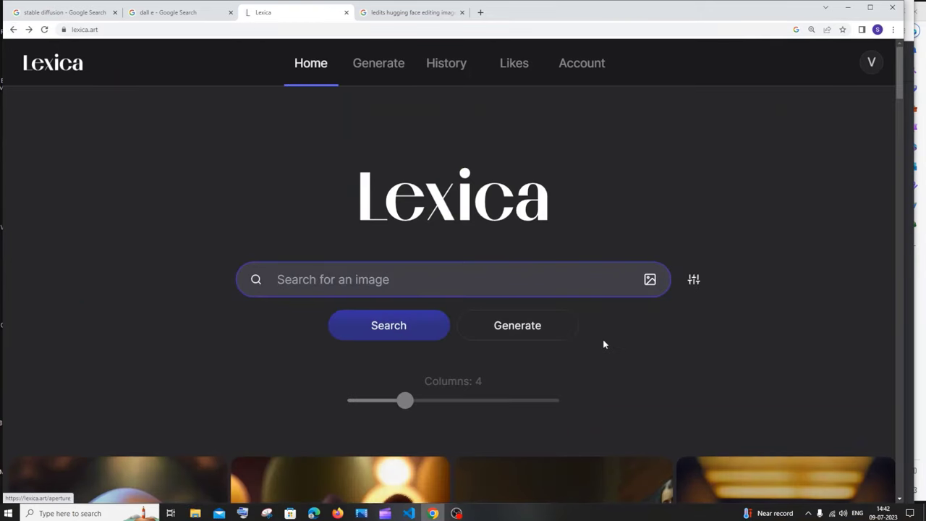
scroll(608, 348, down, 1)
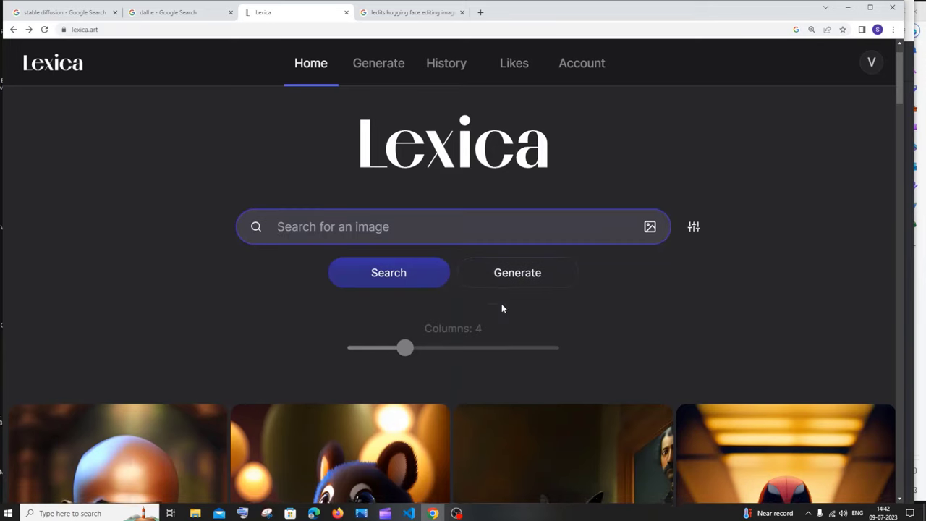
Step: On Lexica's Generate page, generate images from 'new york city , high quality'
click(517, 284)
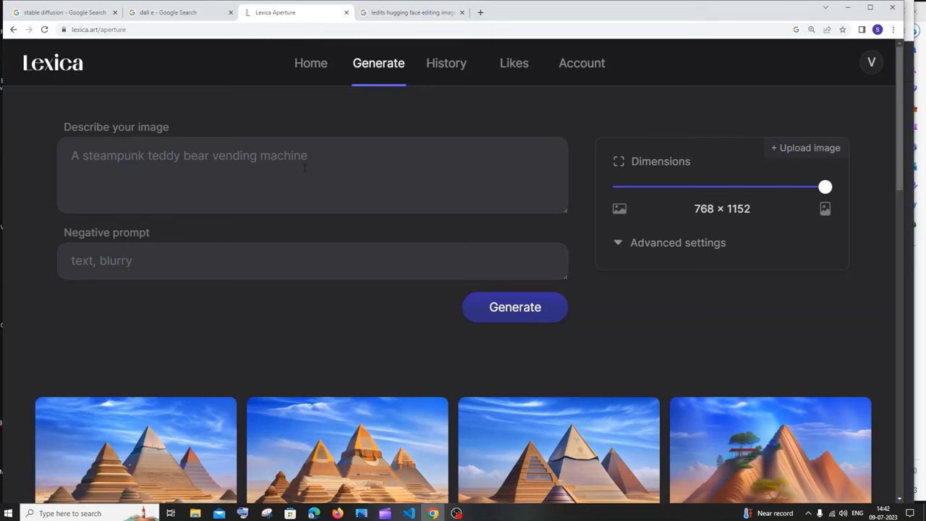
click(304, 168)
text(new york city , high quality)
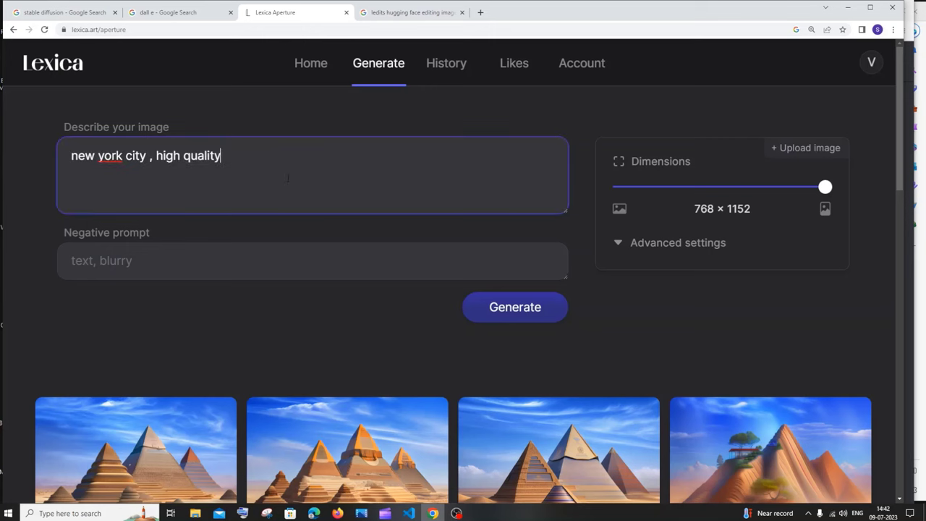
click(234, 329)
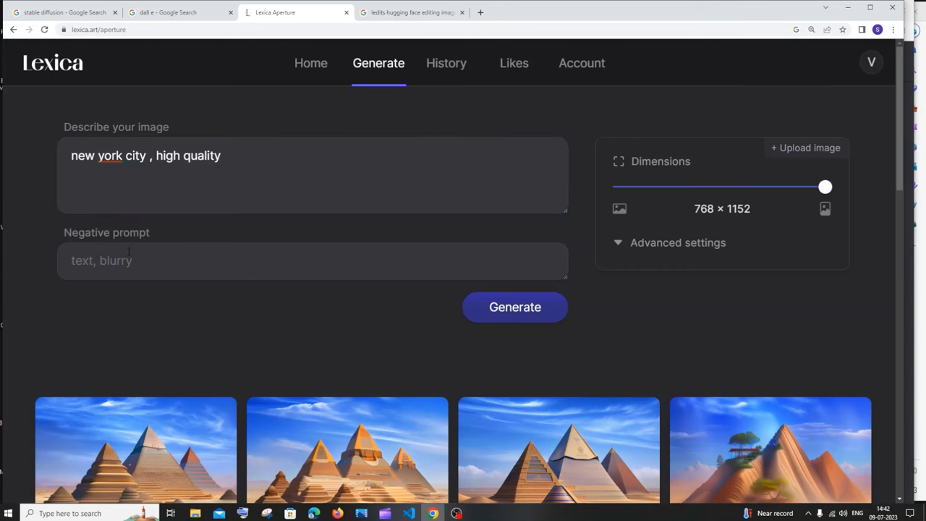
click(535, 312)
Step: Explore Advanced settings: try 768 × 1152 dimensions and view model and guidance scale
click(617, 243)
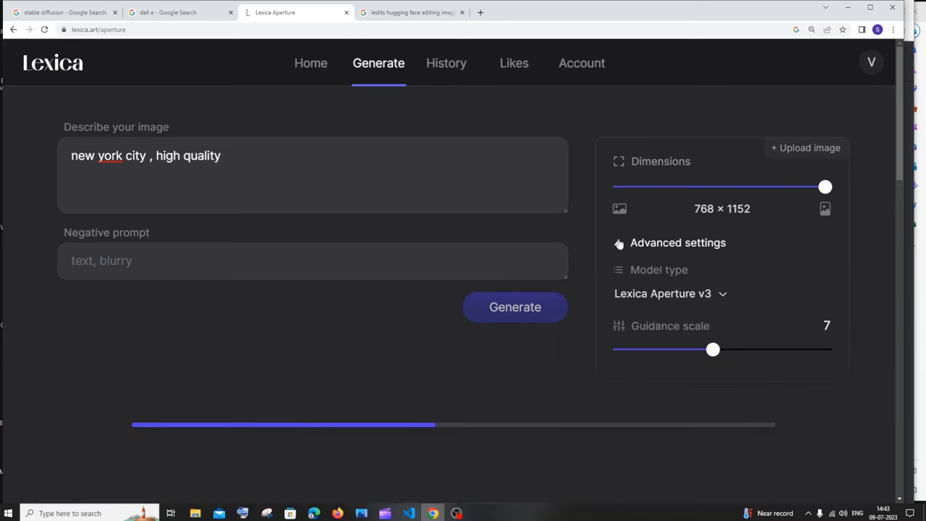
click(618, 242)
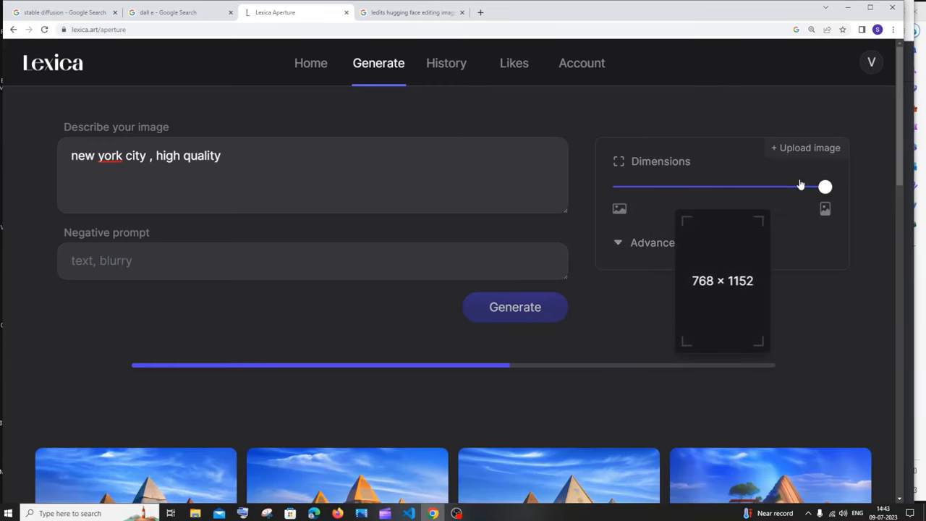
mouse_move(824, 187)
mouse_down()
mouse_move(748, 188)
mouse_move(825, 186)
mouse_up()
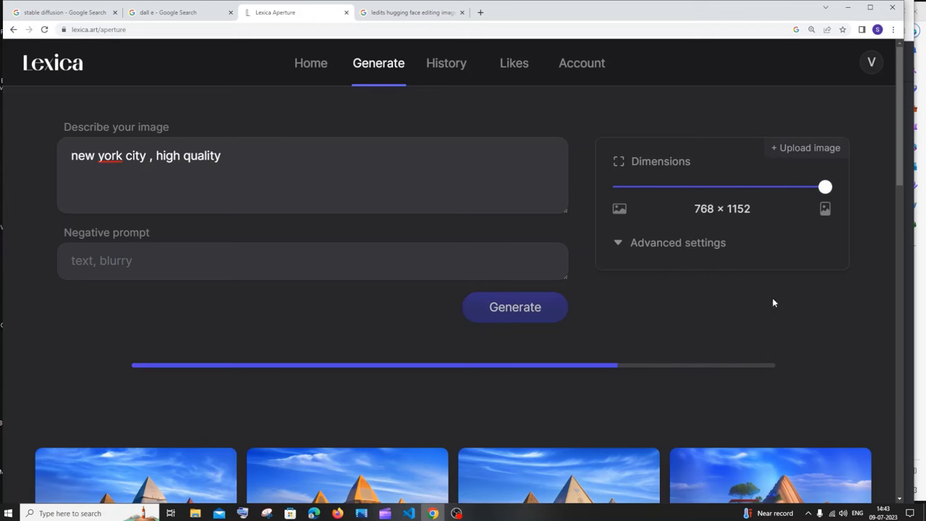
click(617, 242)
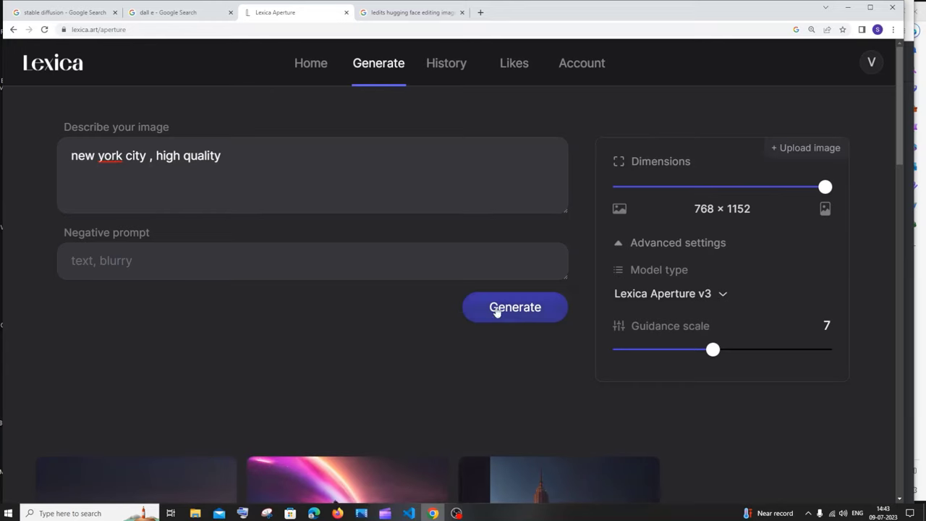
Step: Look over the four generated New York images, then close the Lexica tab
scroll(459, 320, down, 4)
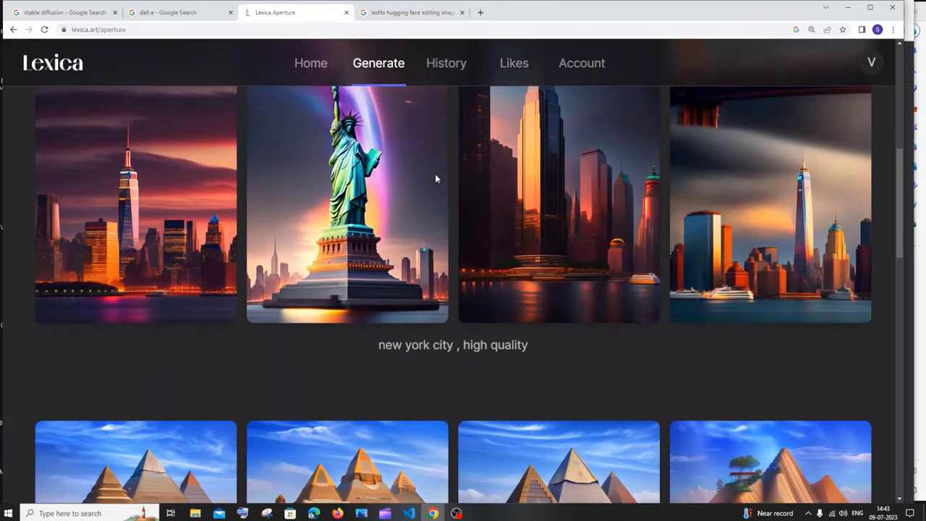
scroll(601, 276, up, 5)
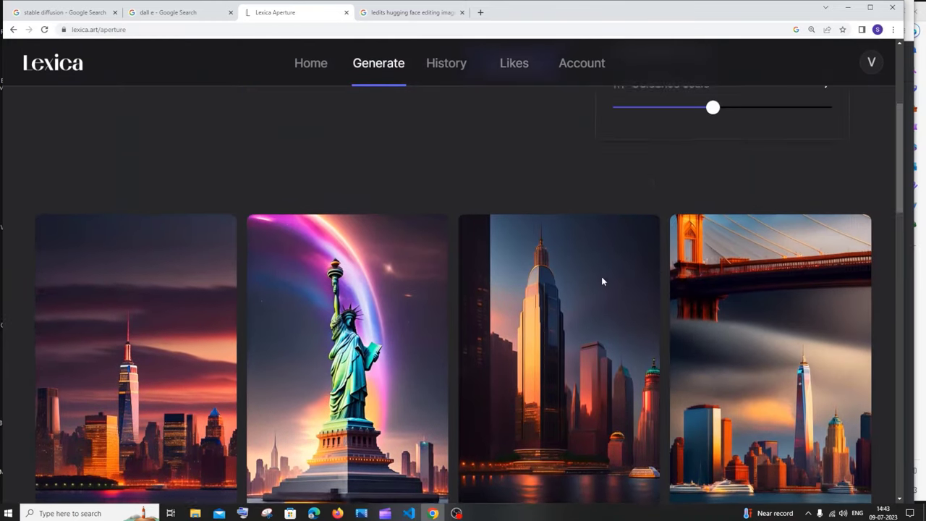
scroll(260, 292, down, 4)
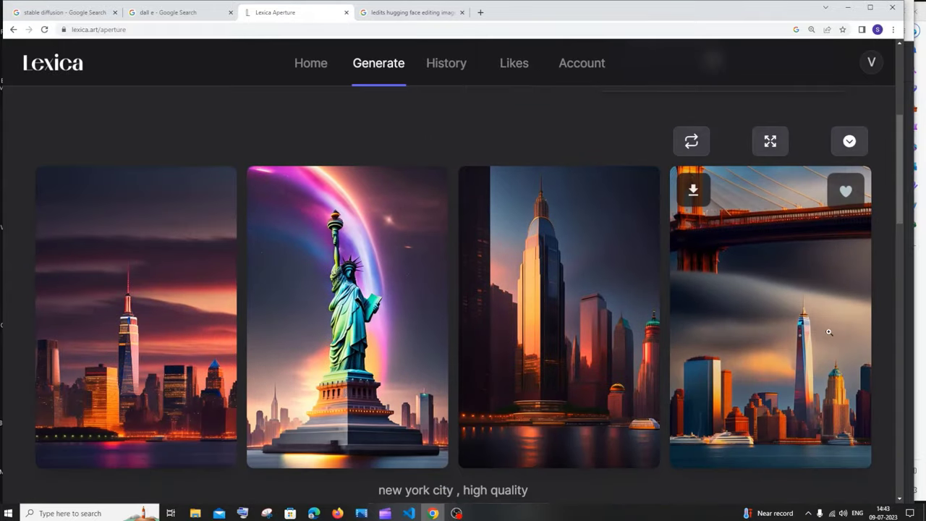
key(ctrl+w)
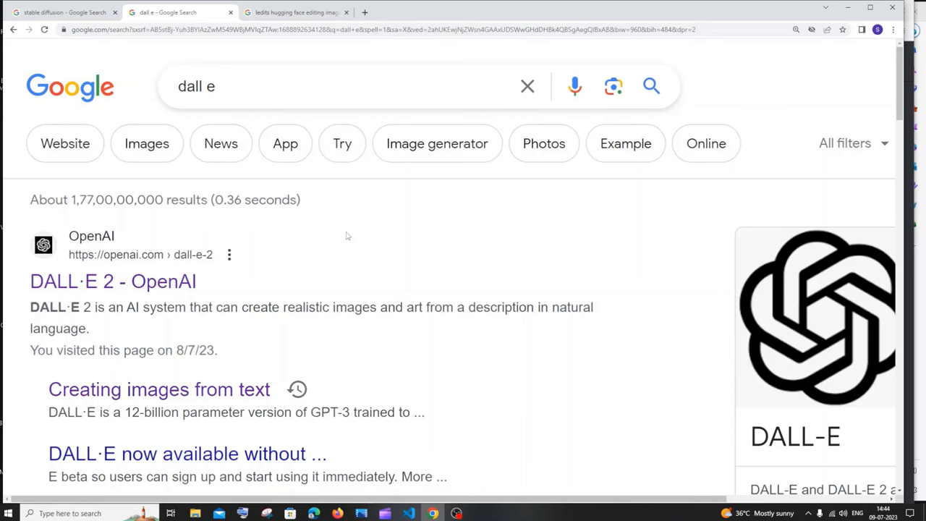
Step: Go from the DALL·E 2 OpenAI result through login to the DALL·E app
click(134, 287)
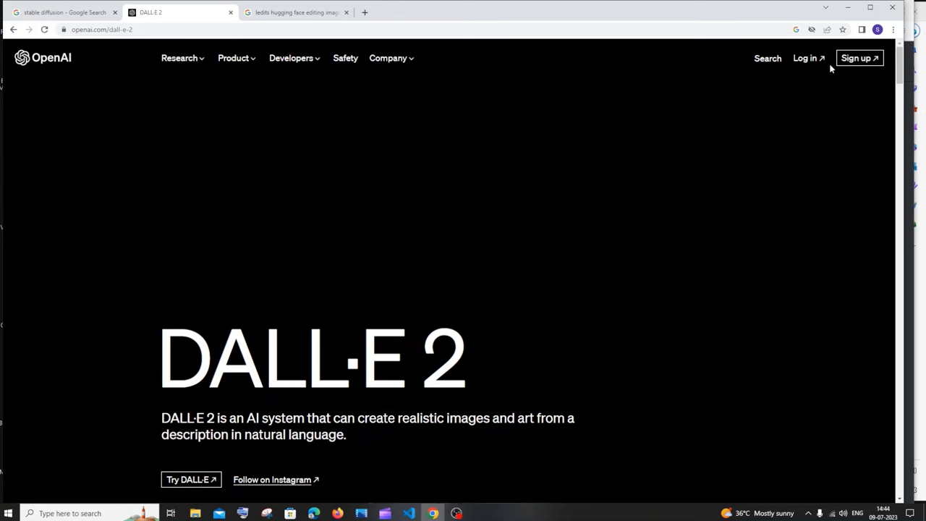
click(809, 64)
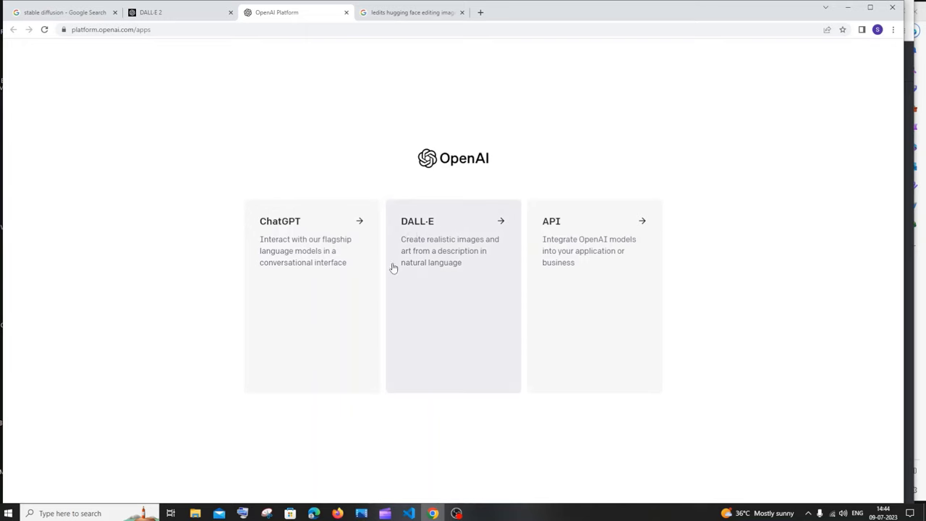
click(466, 267)
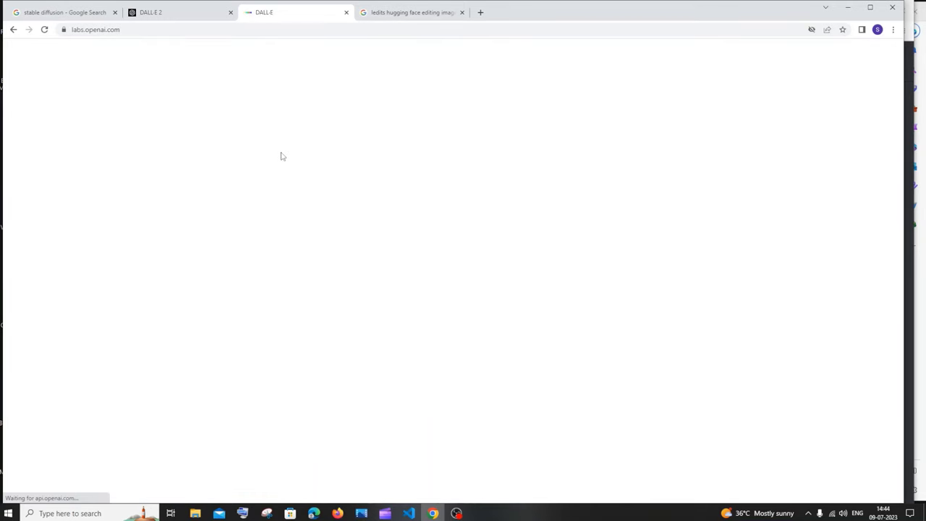
Step: Zoom DALL·E to 150%, view then dismiss the avocado armchair example, and browse examples
key(ctrl+plus)
key(ctrl+plus)
key(ctrl+plus)
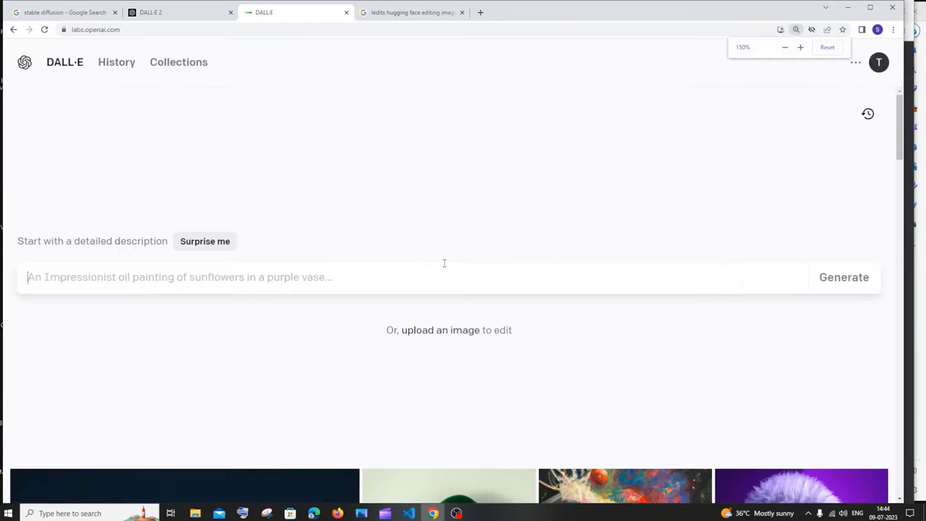
scroll(463, 323, down, 2)
click(415, 282)
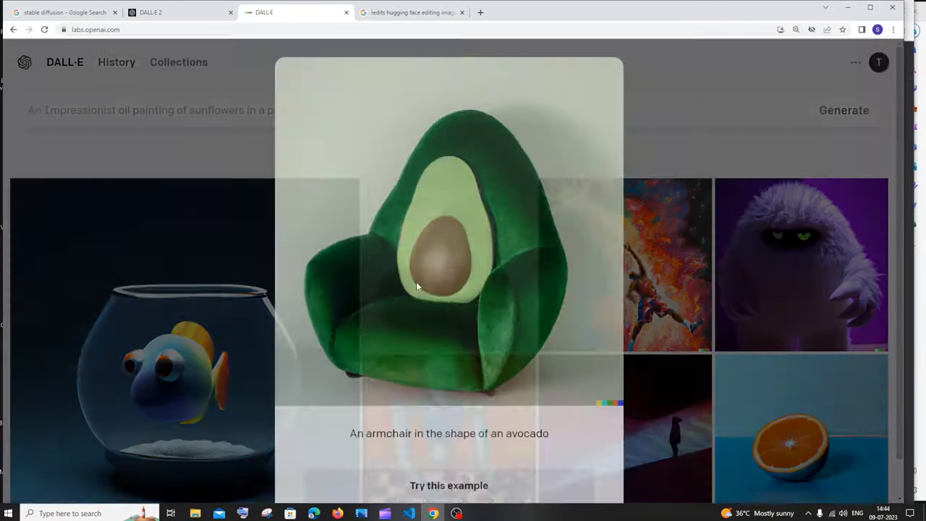
click(661, 140)
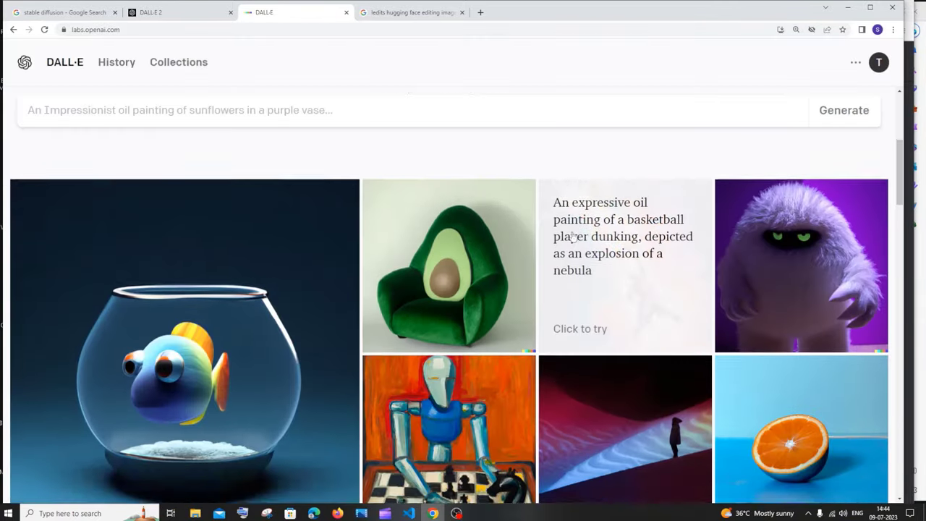
scroll(550, 239, down, 5)
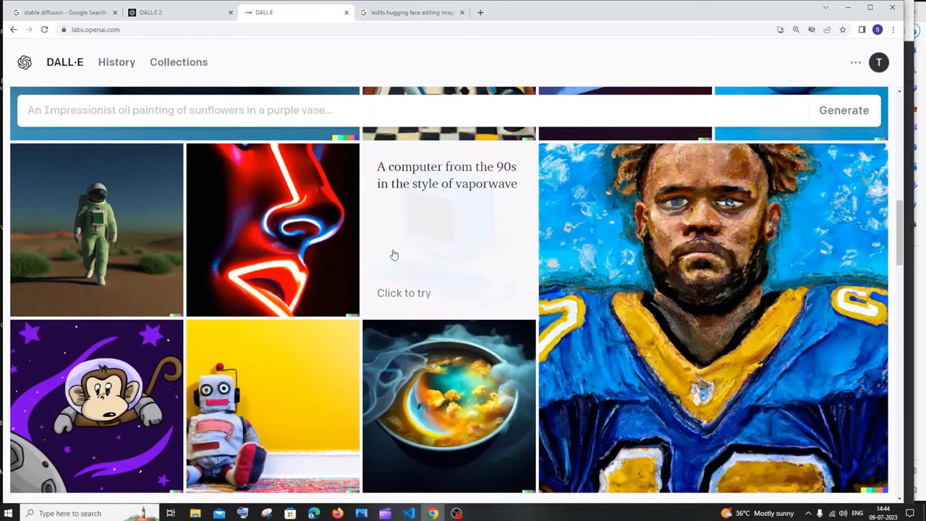
scroll(393, 254, down, 4)
scroll(393, 254, up, 10)
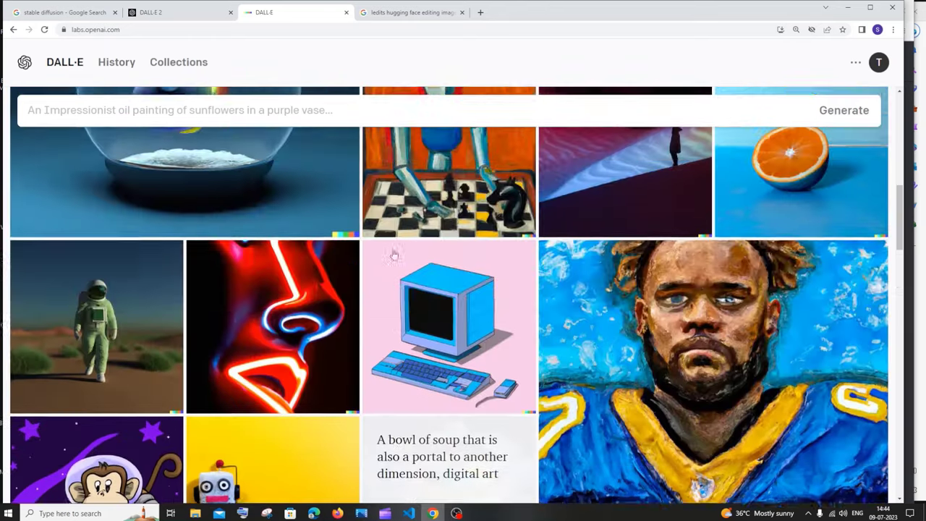
scroll(392, 254, up, 1)
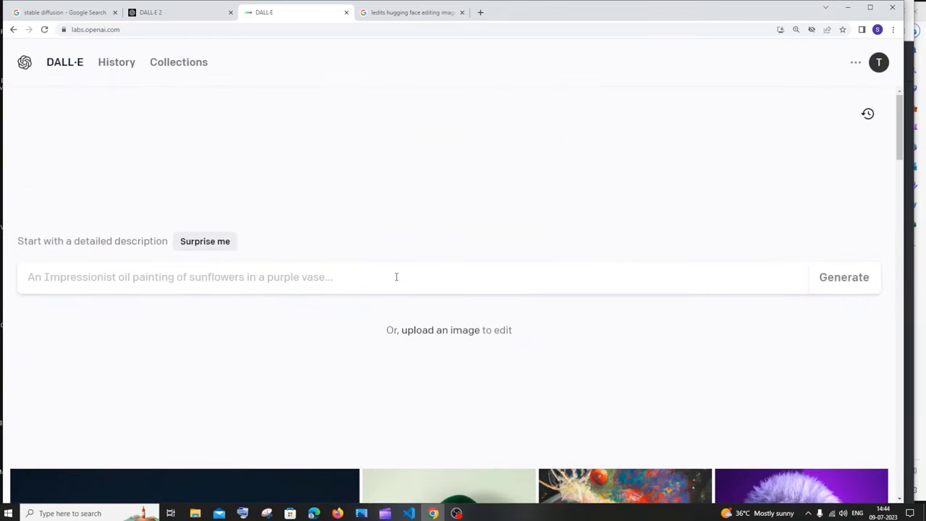
Step: Generate from the pasted 'new york city, high quality' prompt and make variations of the aerial image
text(new york city , high quality)
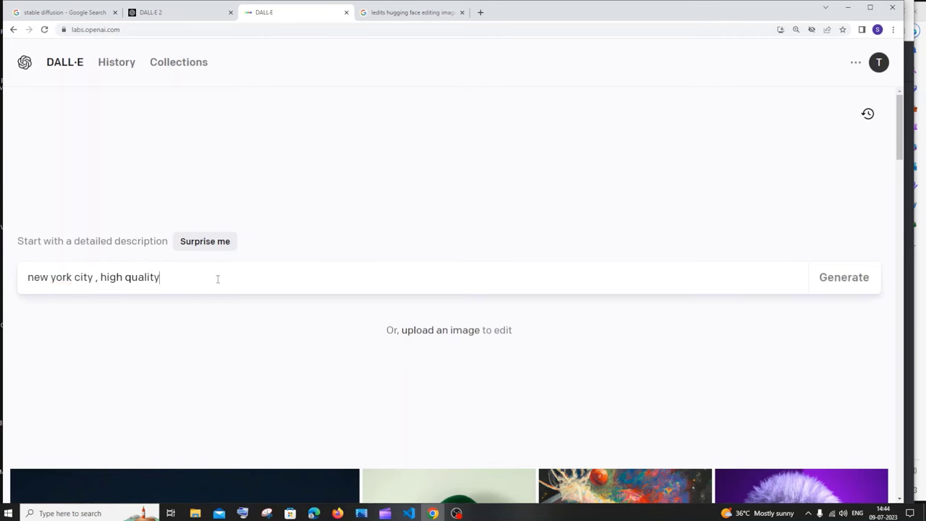
click(839, 275)
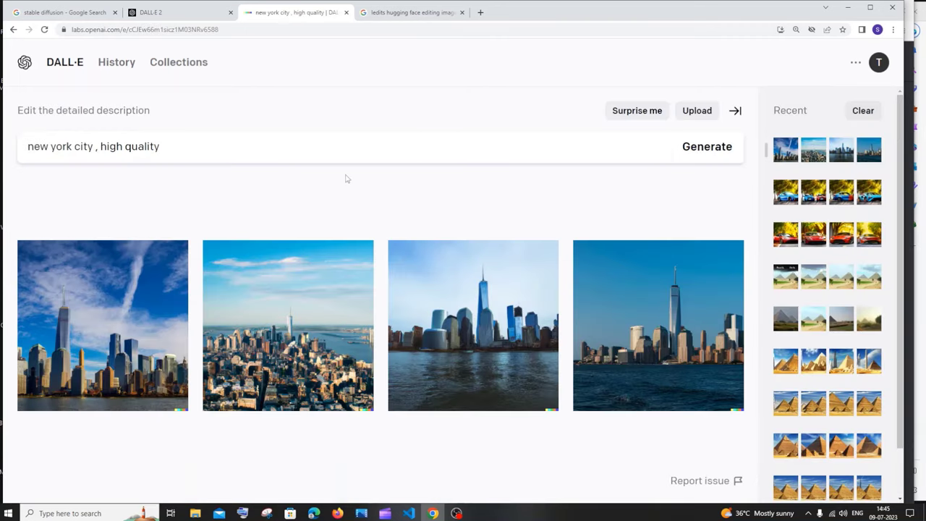
click(286, 344)
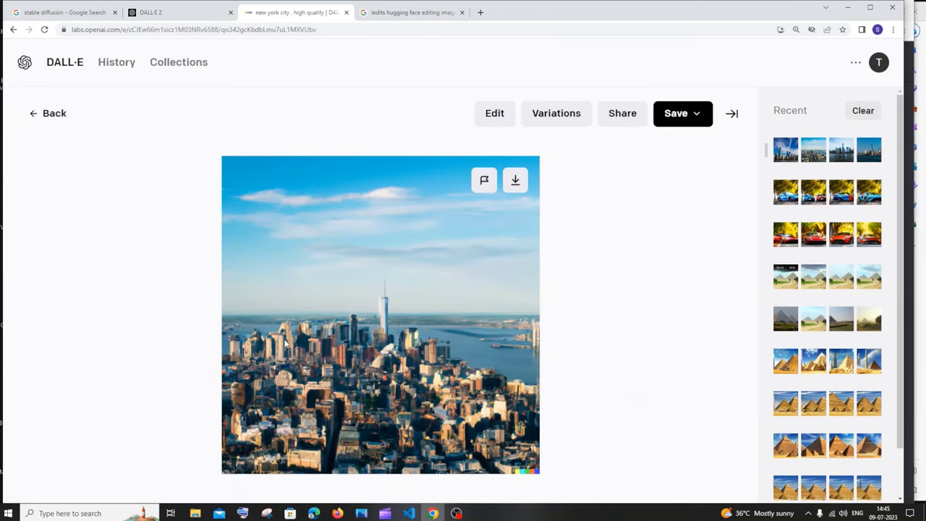
click(553, 122)
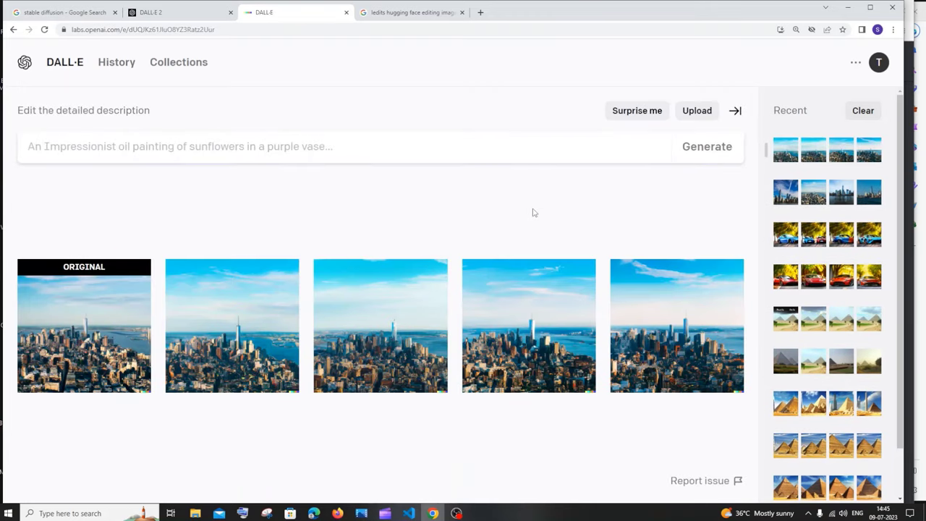
Step: Open the original aerial New York image by itself and start editing it
click(79, 325)
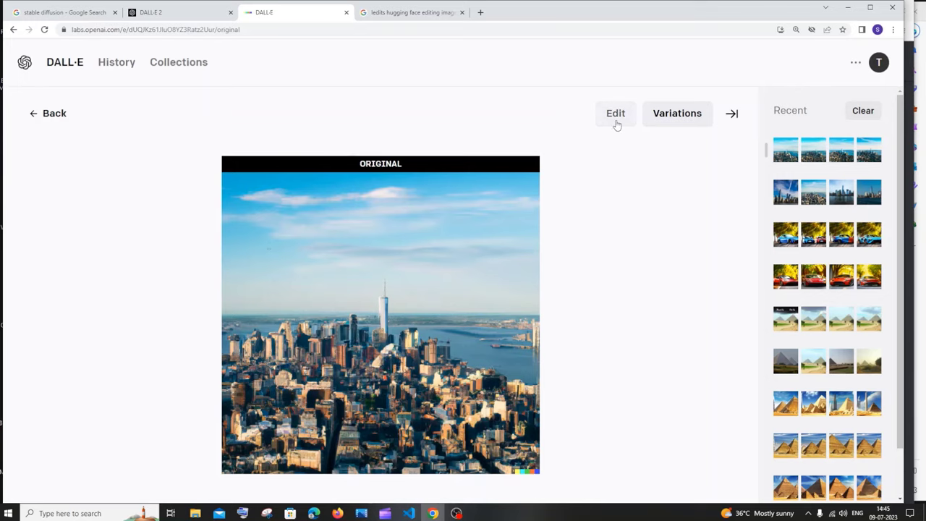
click(616, 123)
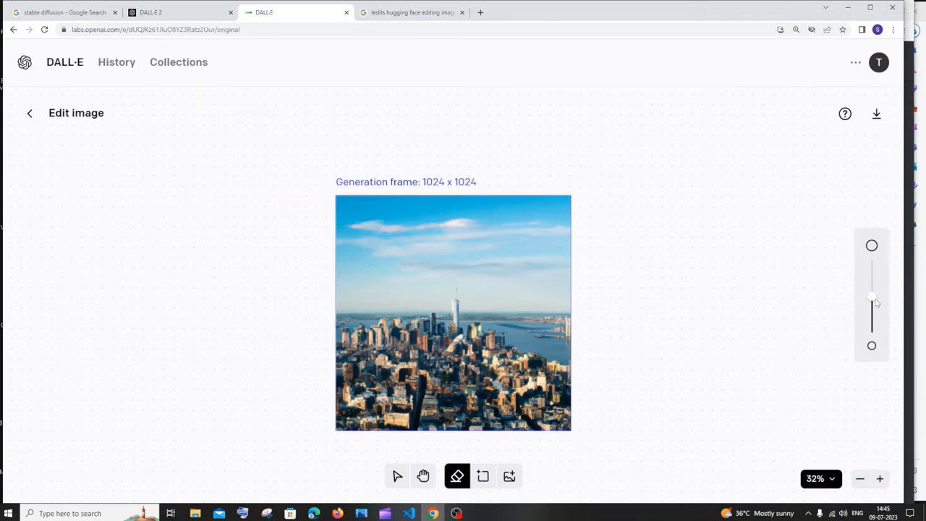
Step: Erase the sky above the skyline with a resized eraser and generate 'add more clouds' edits
mouse_move(873, 298)
mouse_down()
mouse_move(872, 324)
mouse_move(872, 285)
mouse_up()
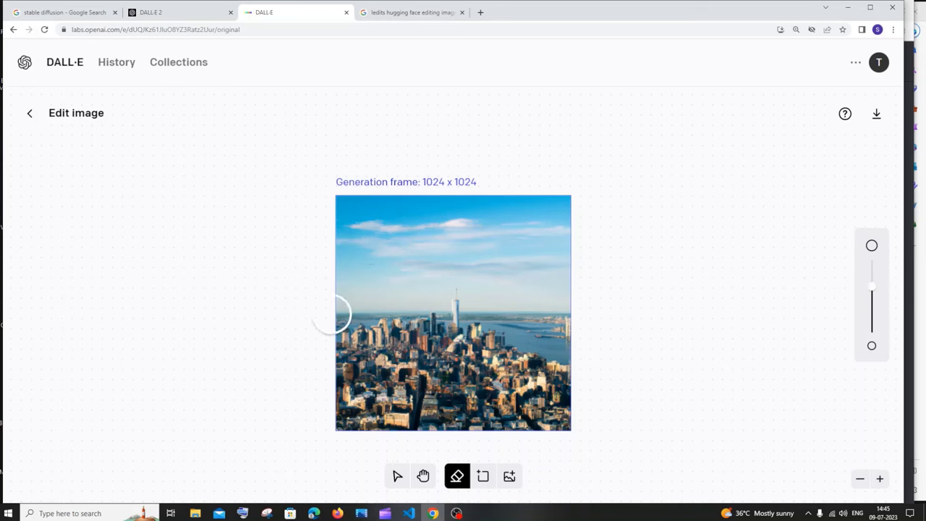
mouse_move(333, 315)
mouse_down()
mouse_move(344, 199)
mouse_move(433, 216)
mouse_move(370, 307)
mouse_move(456, 196)
mouse_move(420, 303)
mouse_move(510, 207)
mouse_move(478, 302)
mouse_move(539, 256)
mouse_move(506, 308)
mouse_move(524, 324)
mouse_move(567, 267)
mouse_move(565, 209)
mouse_up()
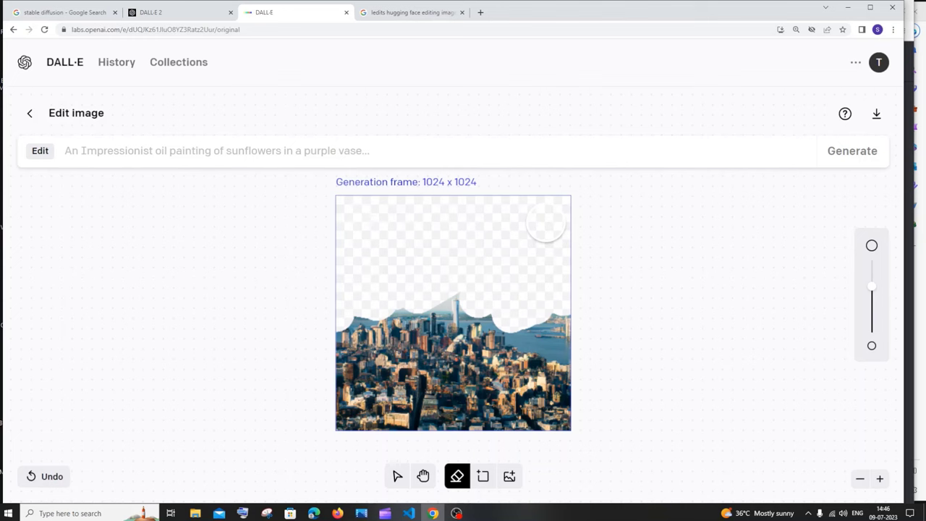
click(359, 150)
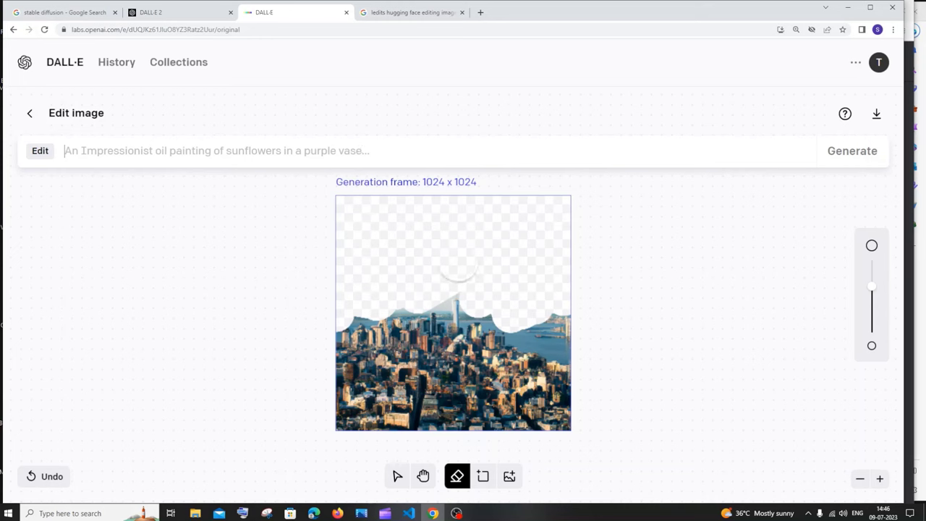
mouse_move(459, 279)
mouse_down()
mouse_move(551, 292)
mouse_move(564, 333)
mouse_up()
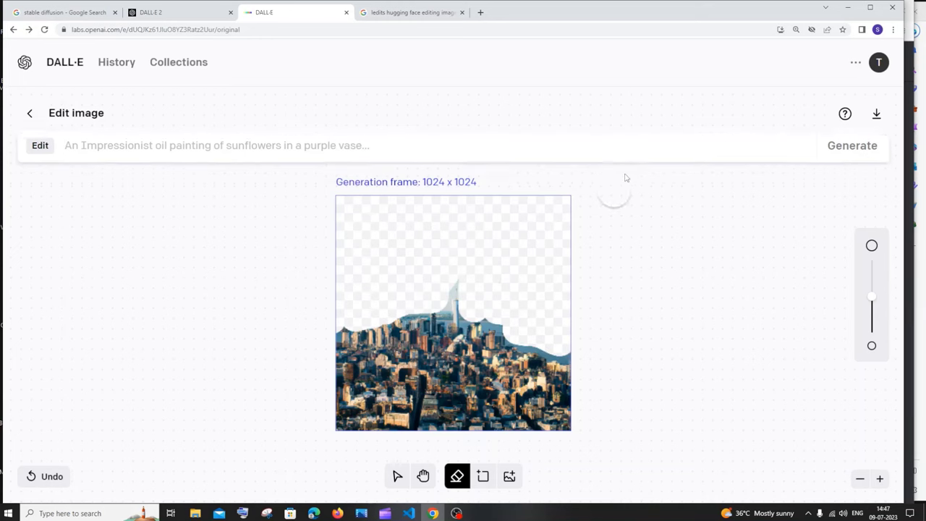
click(420, 150)
text(add more)
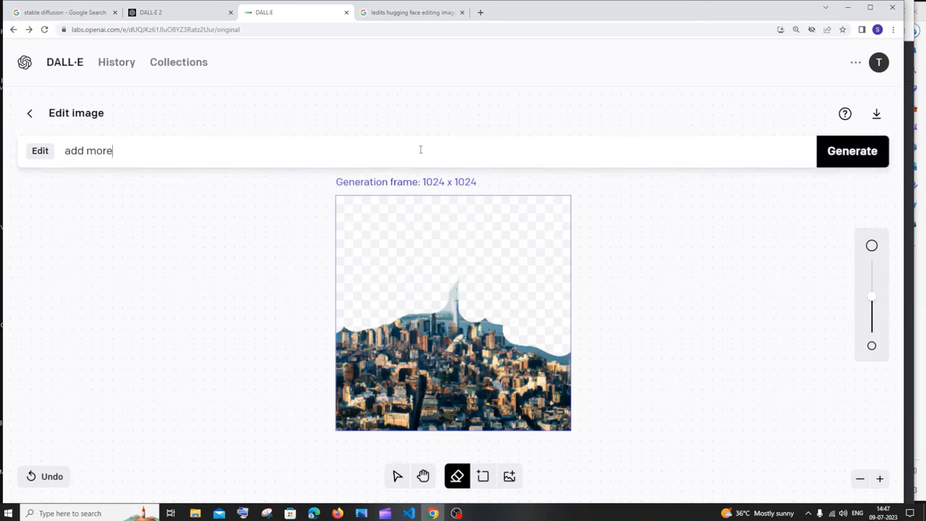
text( clouds)
click(835, 151)
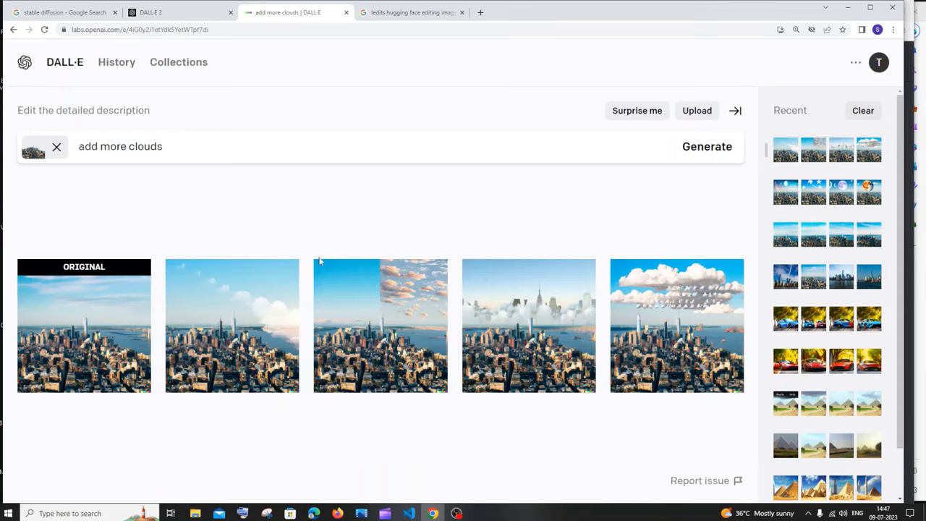
Step: Step through the four enlarged cloud edits, then return to the results row
click(275, 311)
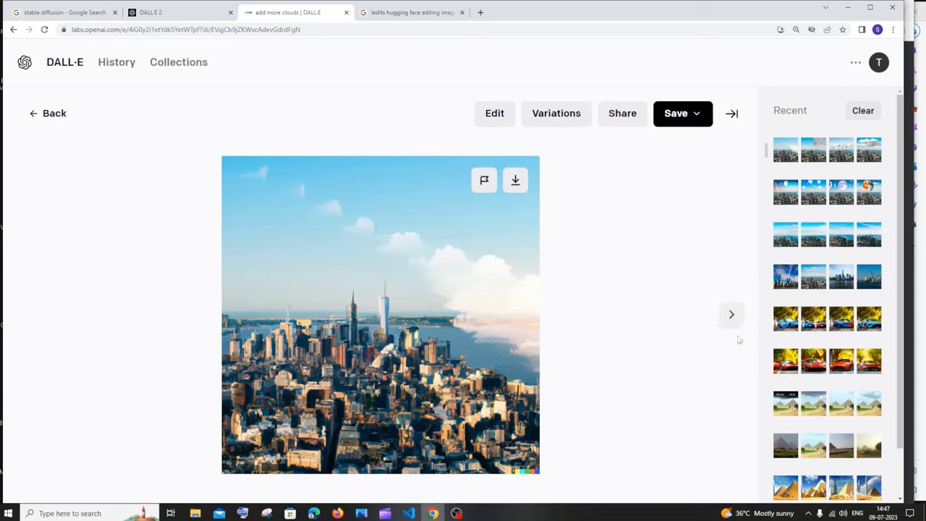
click(732, 315)
click(732, 316)
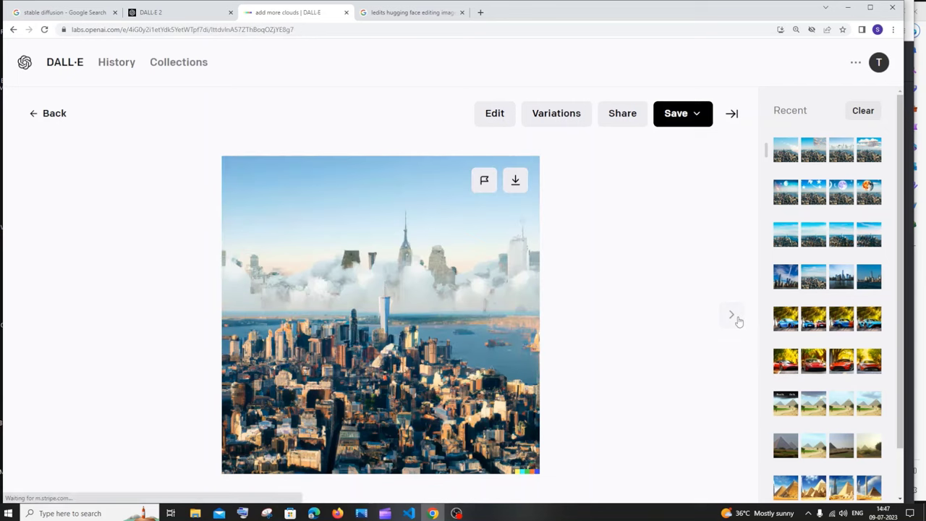
click(731, 315)
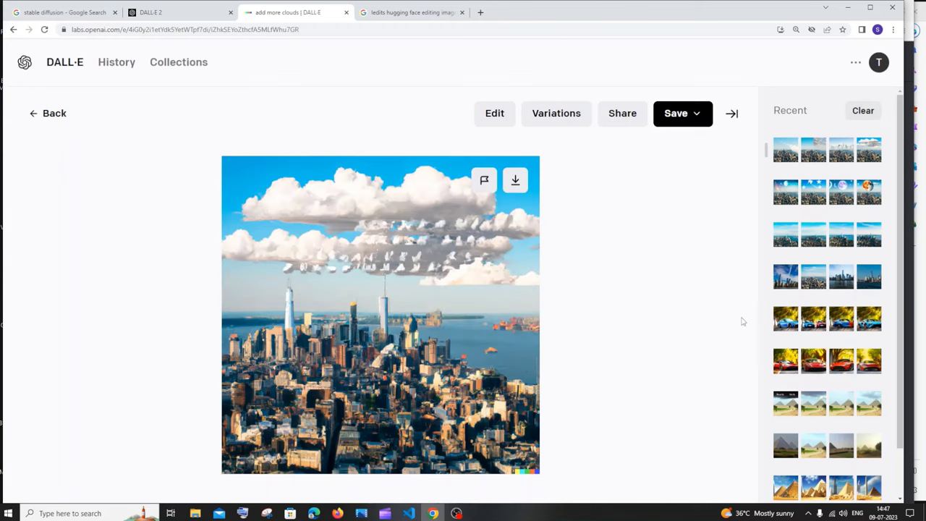
click(44, 114)
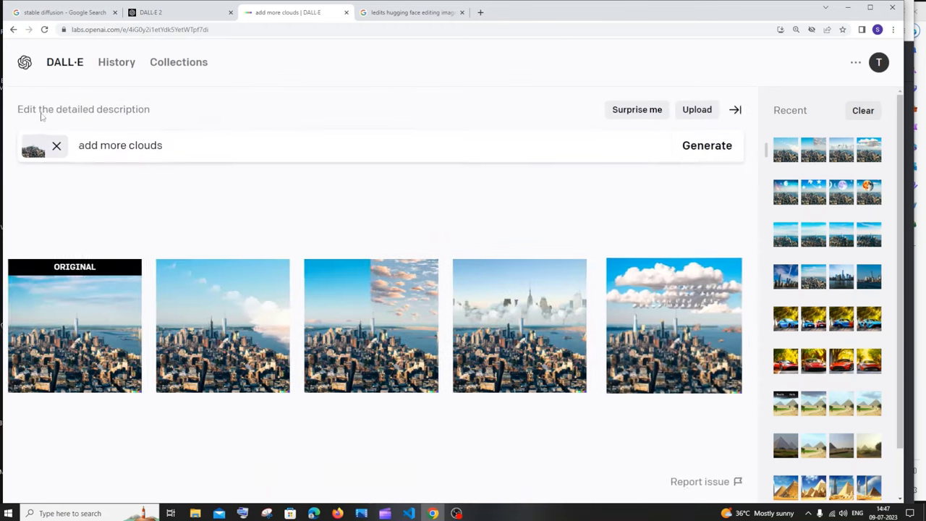
Step: Detach the source image and go back through history to the empty DALL·E start page
click(56, 147)
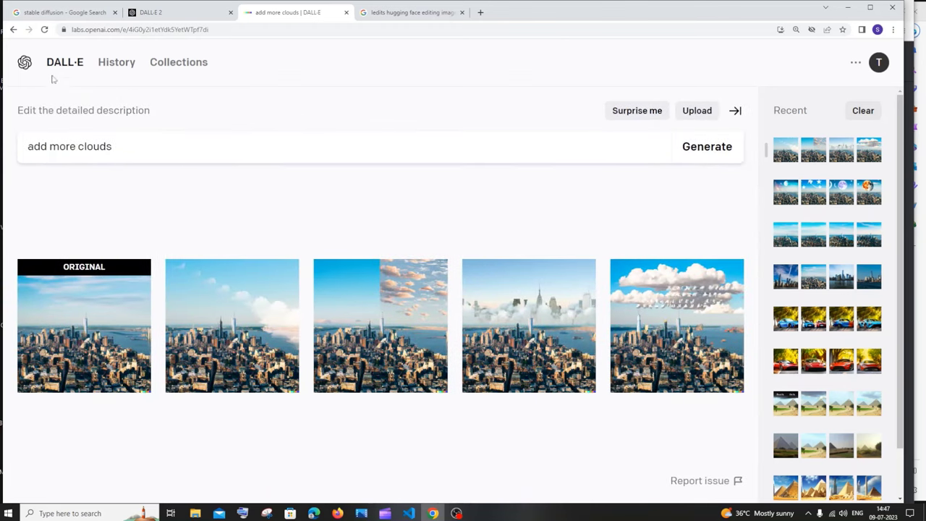
click(12, 36)
click(12, 37)
click(13, 36)
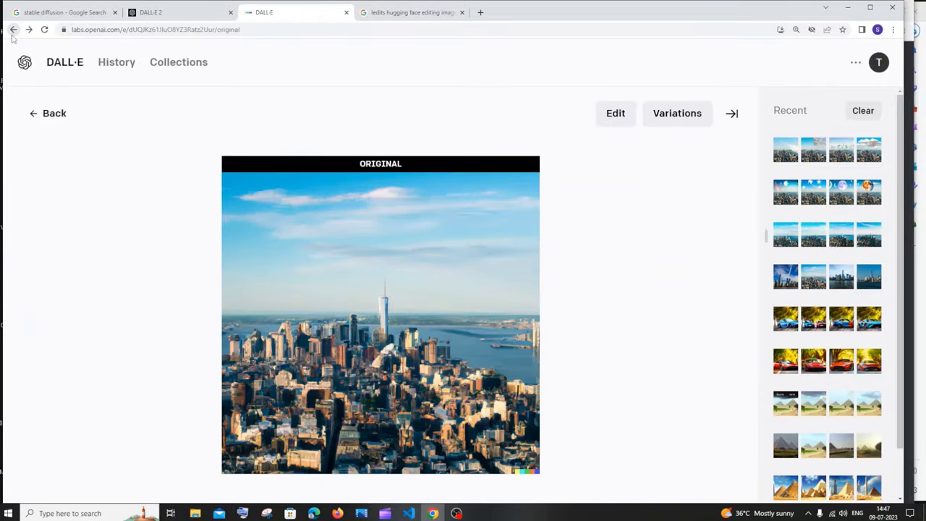
click(12, 29)
click(12, 30)
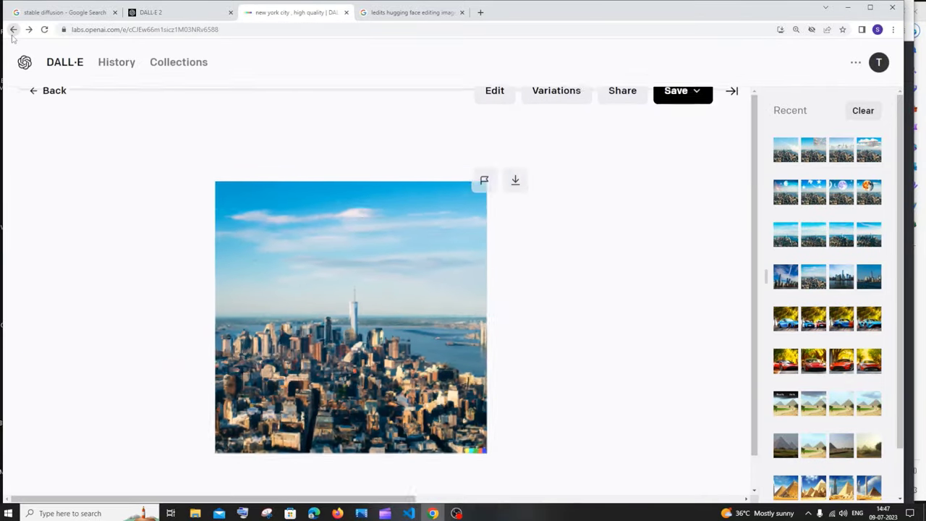
click(13, 29)
Step: Upload the 'bugggg' red sports car photo from the desktop into DALL·E
click(13, 30)
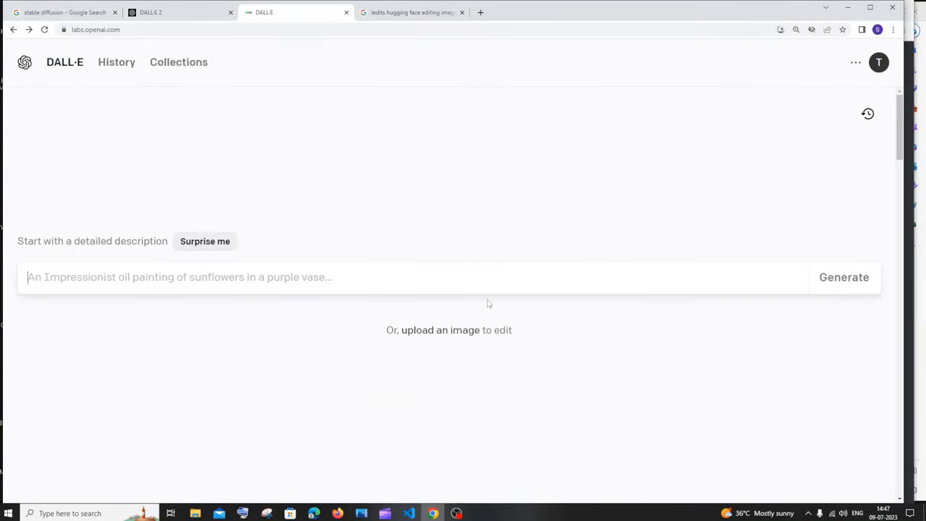
click(446, 331)
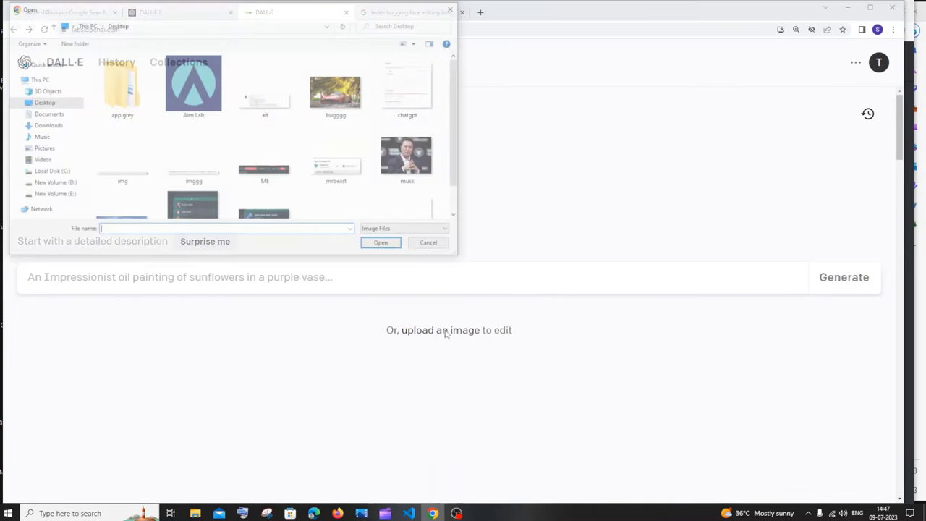
scroll(315, 129, down, 1)
scroll(320, 143, up, 1)
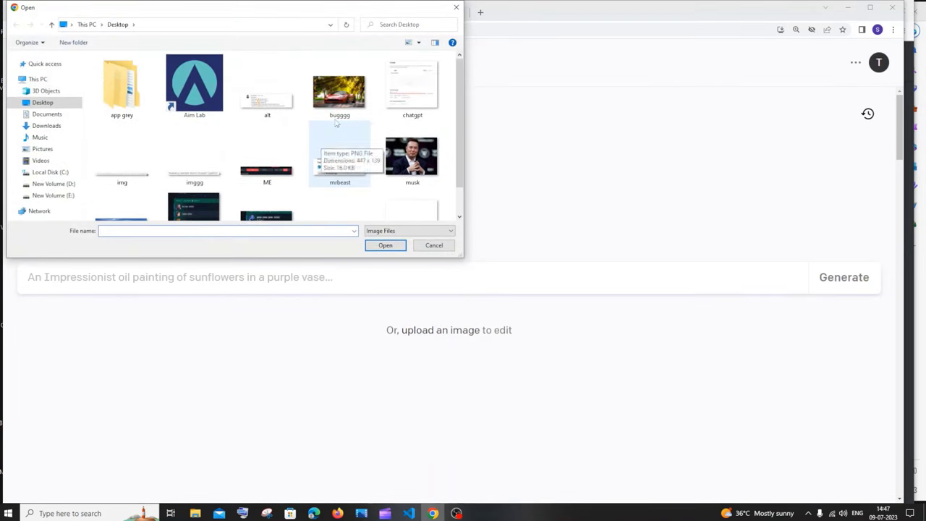
click(337, 93)
click(391, 245)
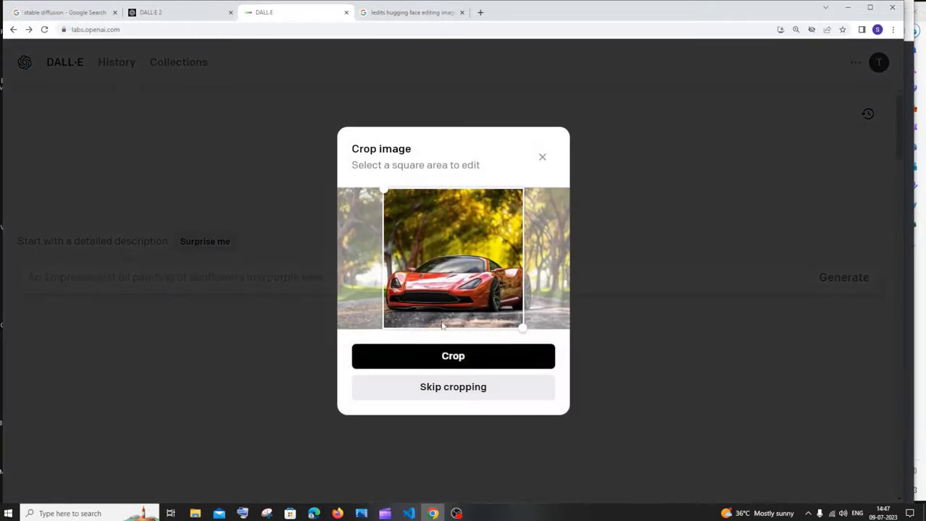
Step: Accept the square crop, generate four variations, and view the original car image enlarged
click(469, 362)
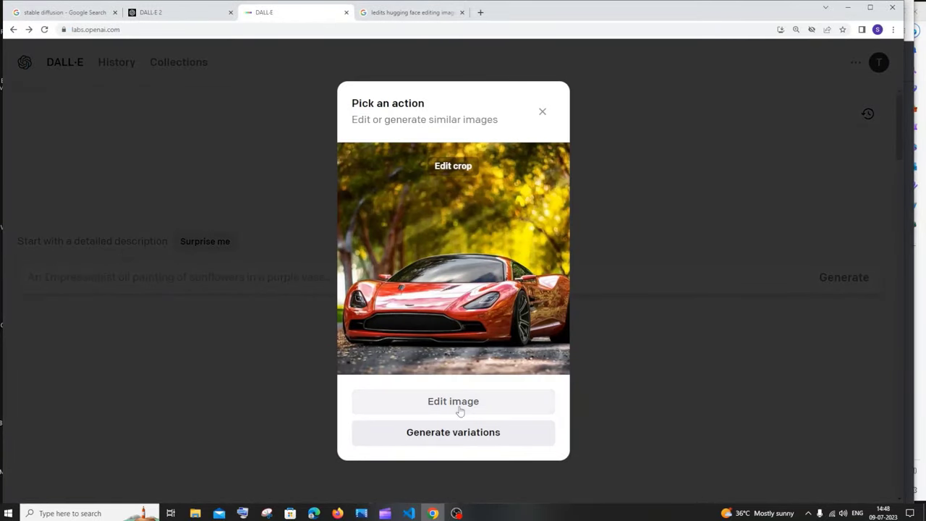
click(446, 434)
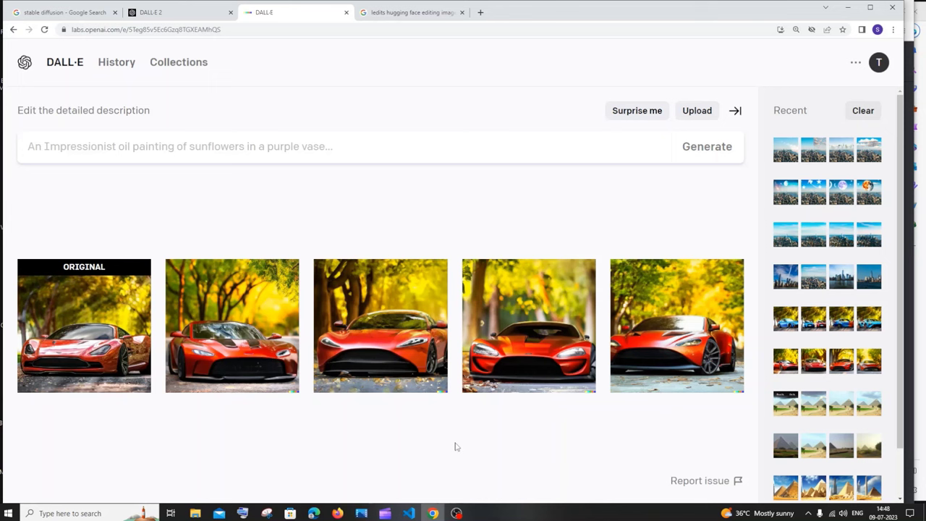
click(107, 300)
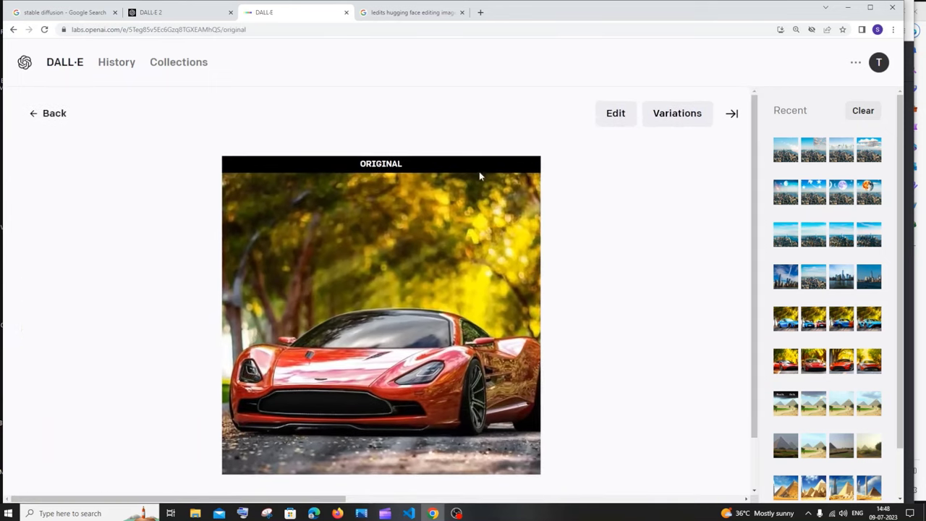
Step: Erase the trees in the car photo's upper-left, then close the DALL·E tab and leave the site
click(617, 119)
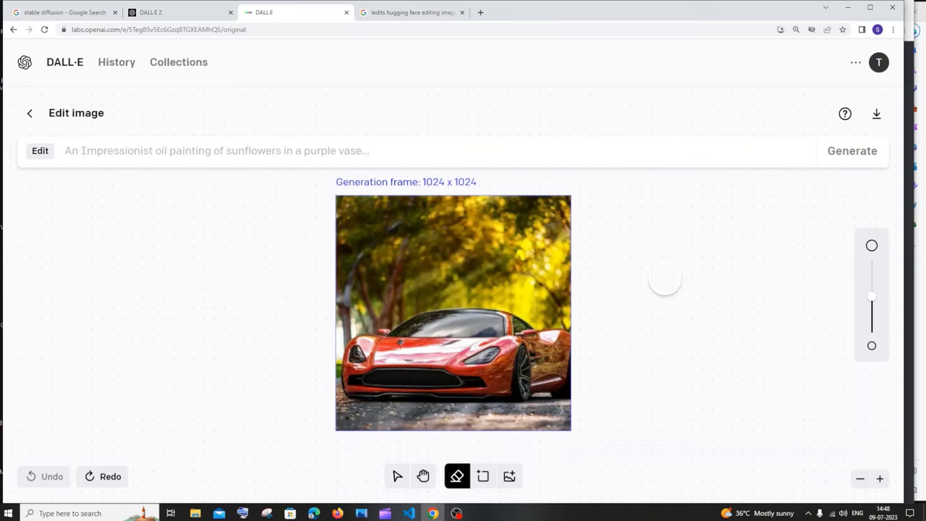
drag(358, 255, 431, 237)
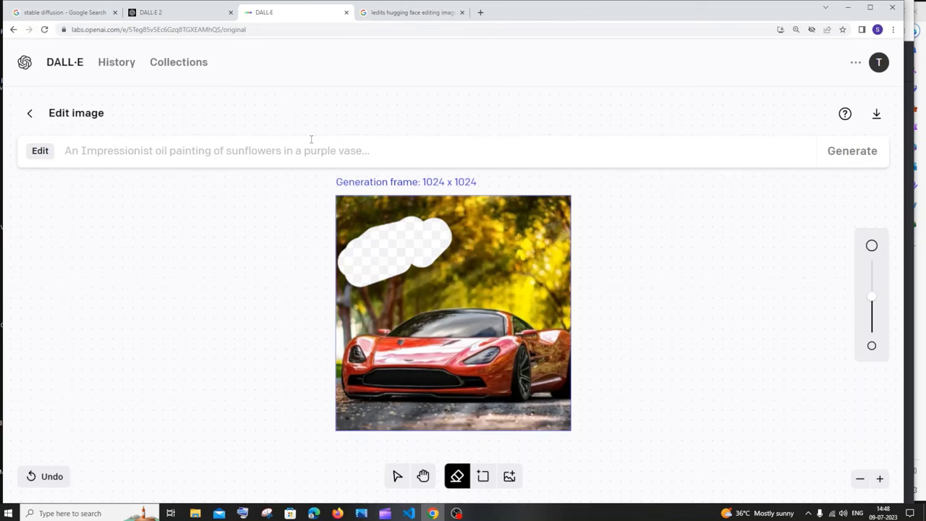
click(346, 13)
click(497, 85)
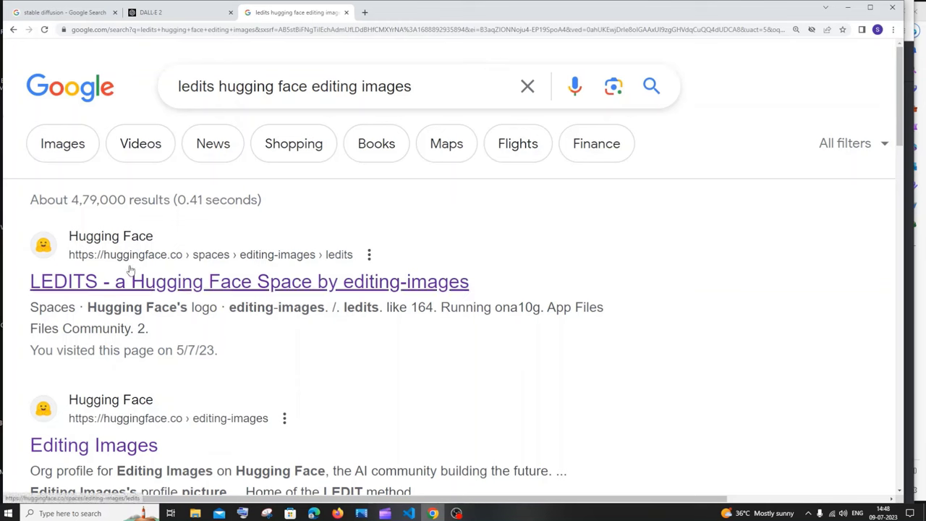
Step: Open the LEDITS Hugging Face Space from the Google search results
click(244, 282)
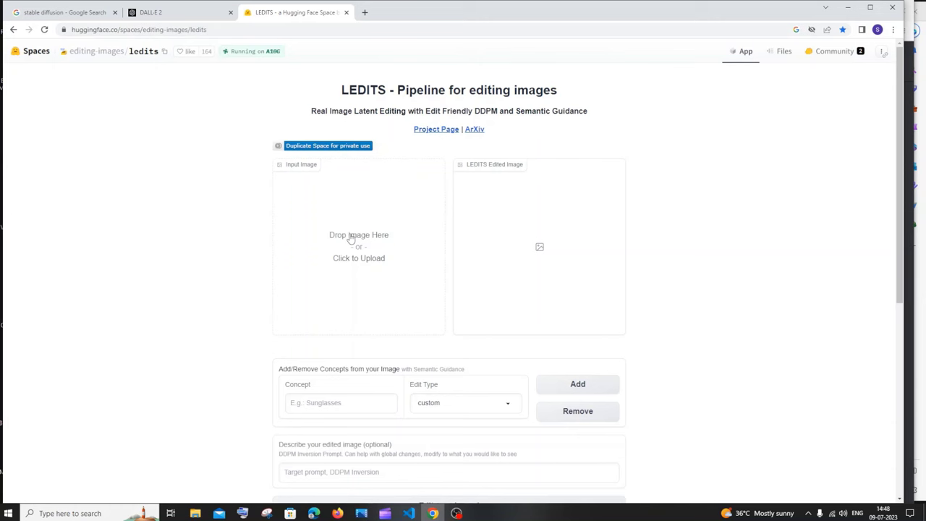
Step: Load the portrait photo file as the LEDITS input image
click(315, 171)
click(418, 167)
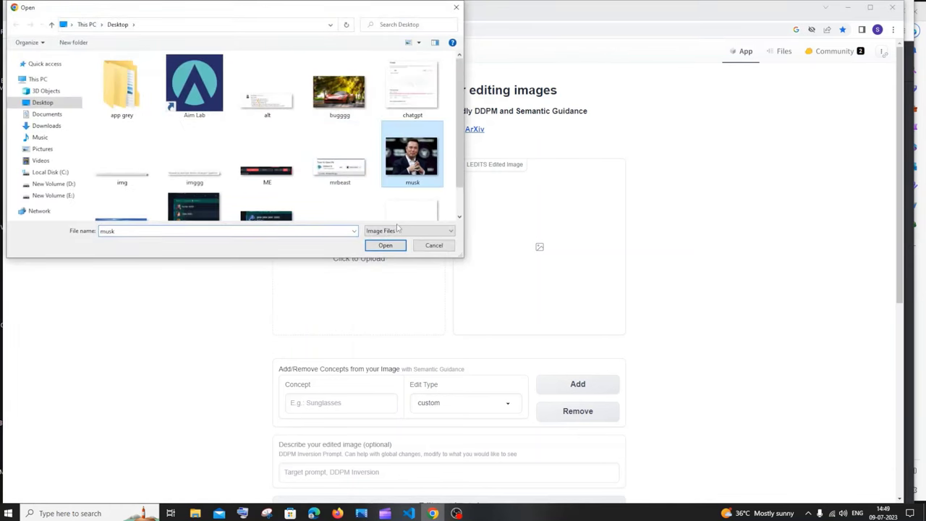
click(391, 246)
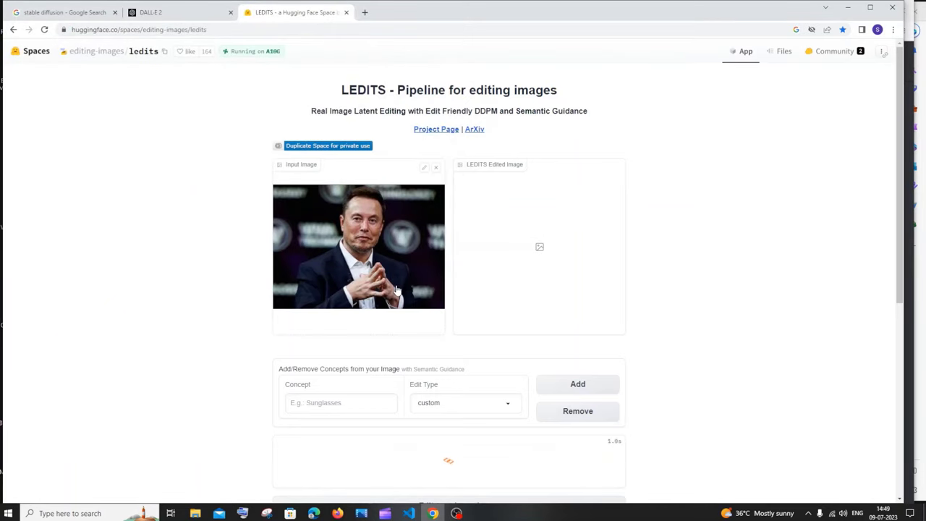
Step: Add 'sunglasses' as an object-type concept and zoom the page to 125%
click(325, 402)
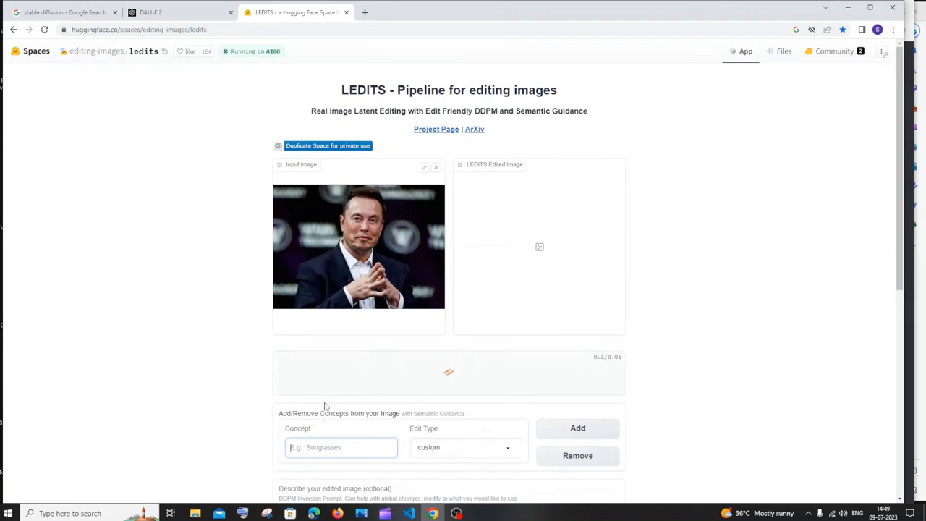
text(sun)
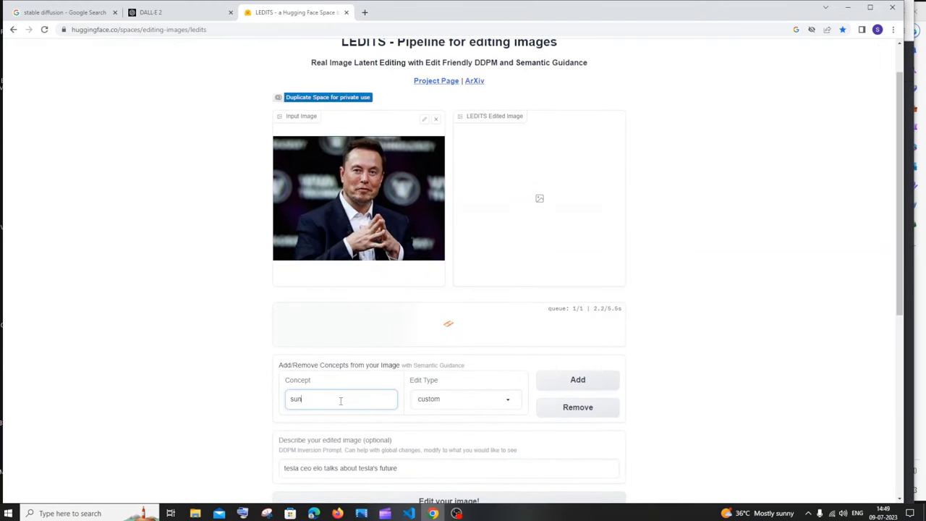
text(glasses)
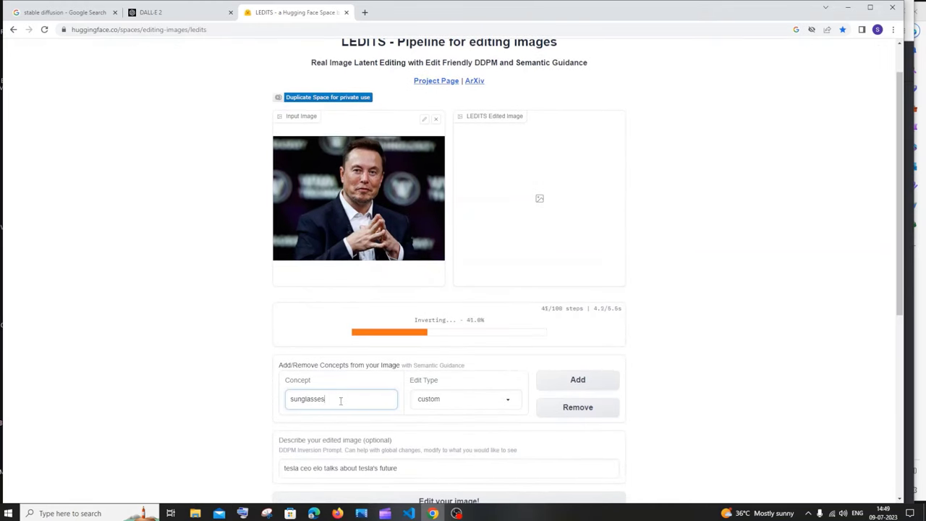
click(460, 396)
click(468, 453)
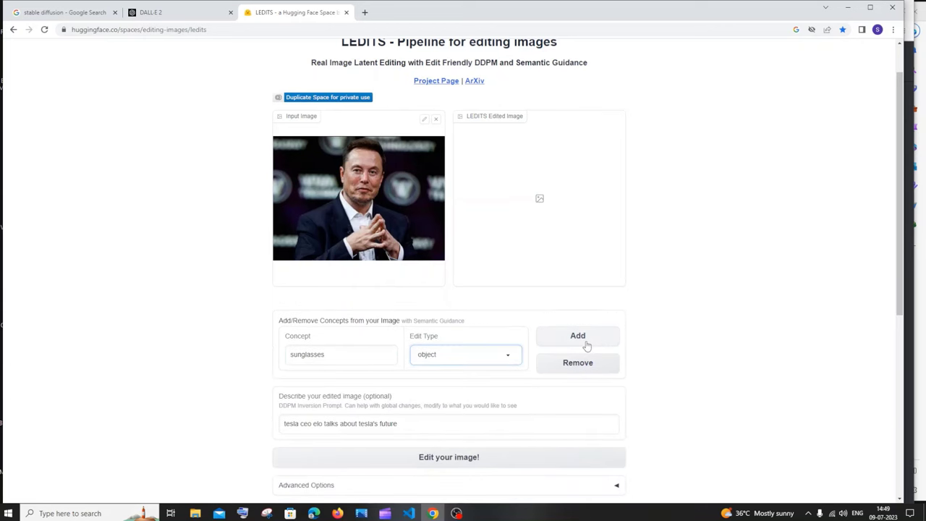
click(585, 344)
key(ctrl+plus)
key(ctrl+plus)
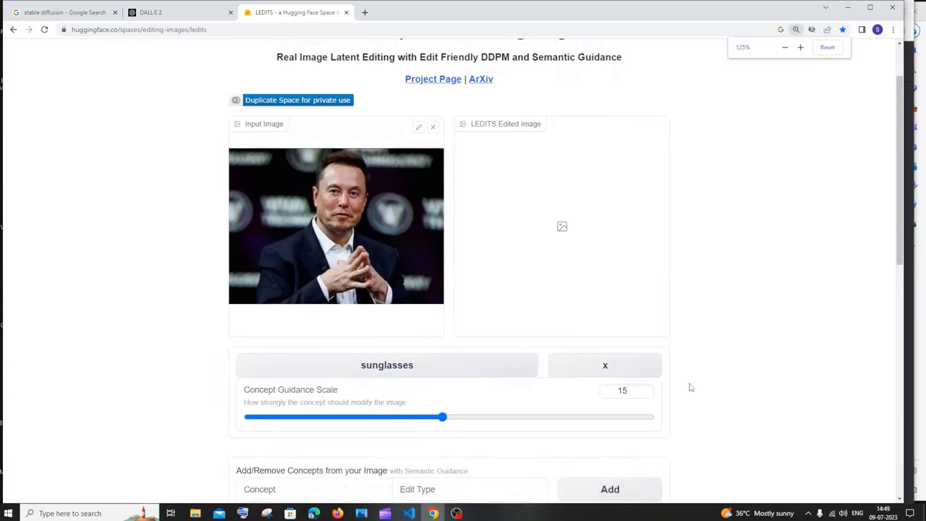
scroll(691, 388, down, 3)
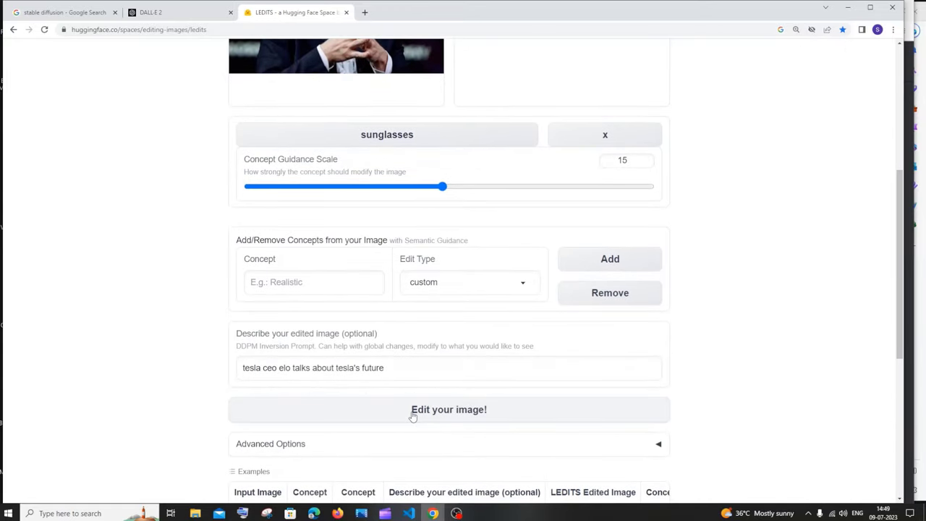
Step: Run the LEDITS edit to put sunglasses on the portrait, then switch to the Stable Diffusion window
click(412, 416)
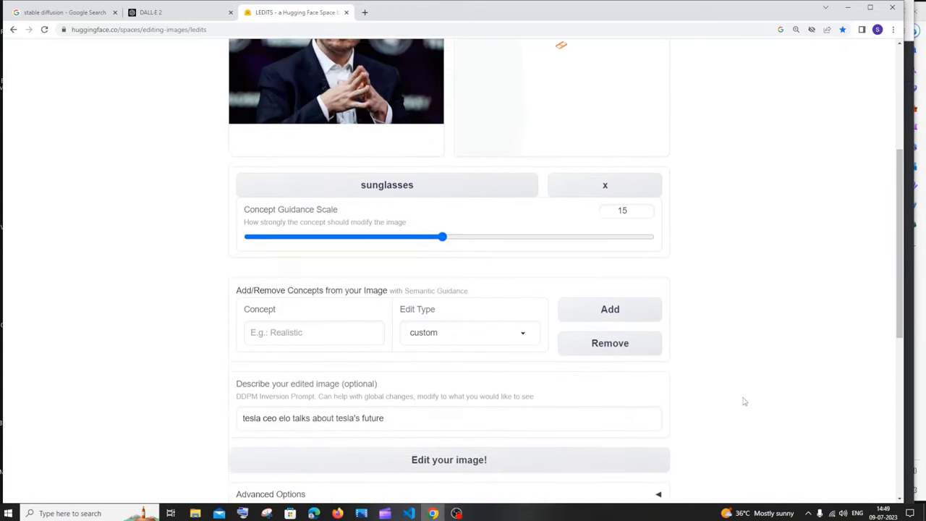
scroll(744, 401, up, 1)
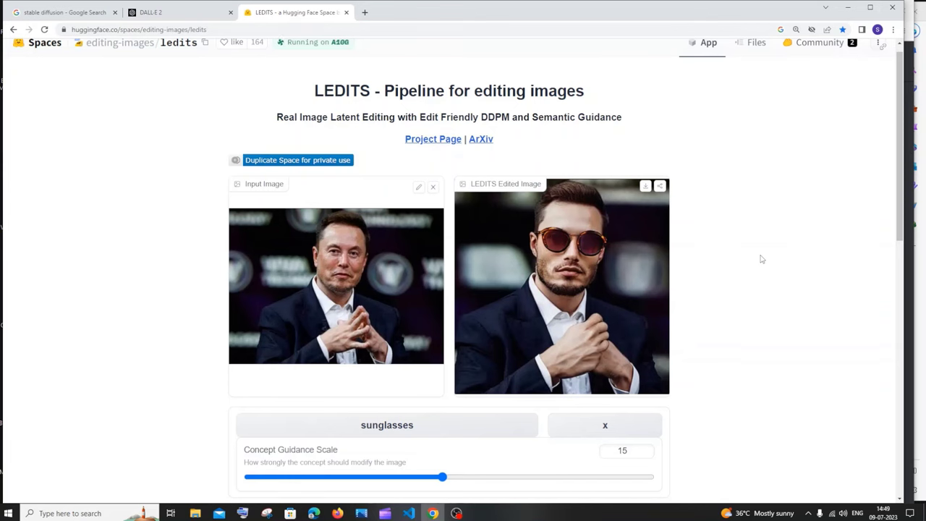
scroll(761, 259, down, 3)
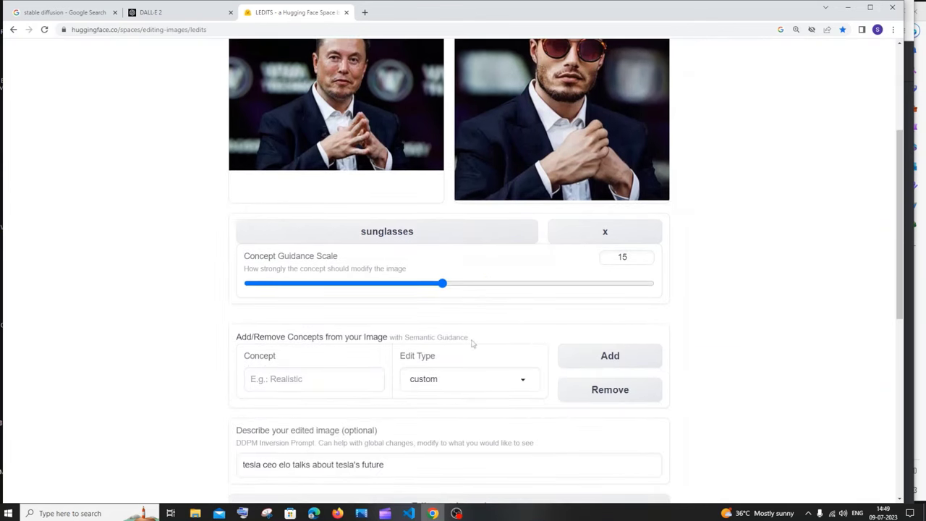
key(alt+Tab)
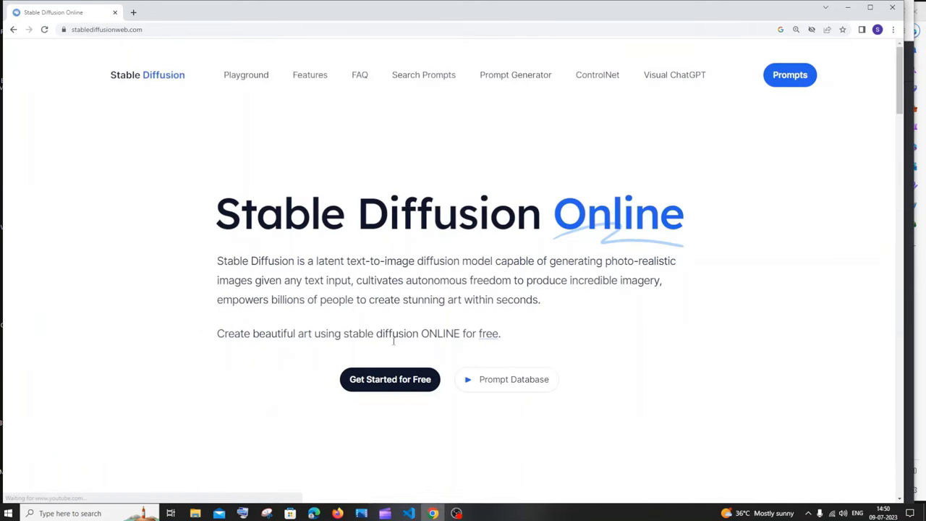
Step: Paste the 'new york city , high quality' prompt into the Playground and generate four images
click(371, 387)
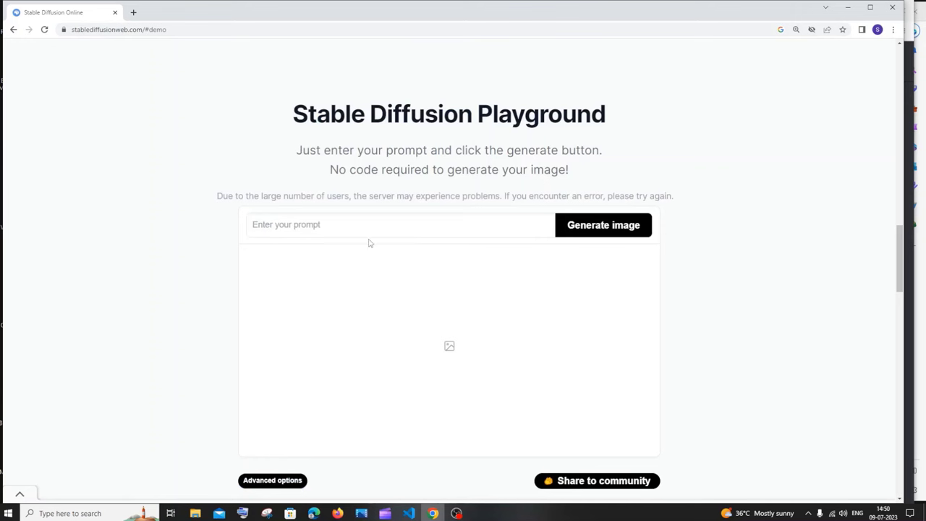
click(324, 229)
text(new york city , high quality)
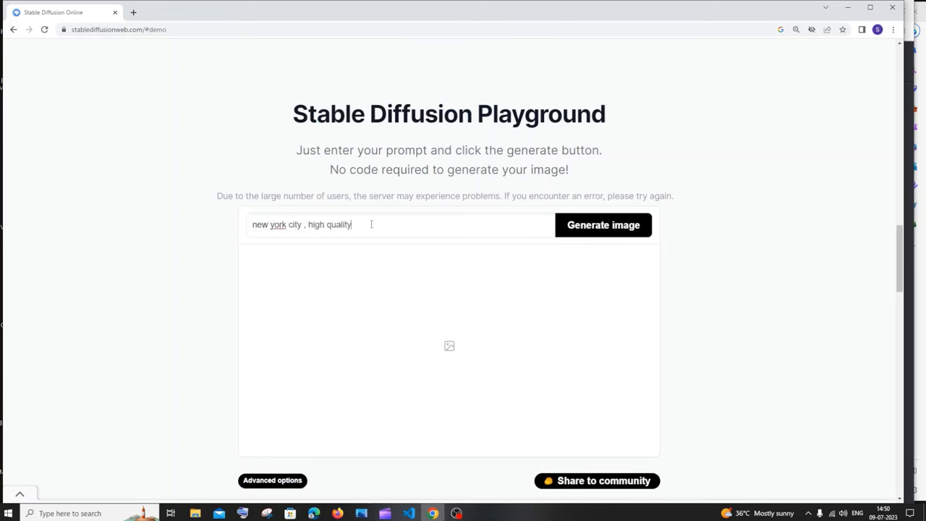
click(621, 236)
scroll(699, 224, down, 1)
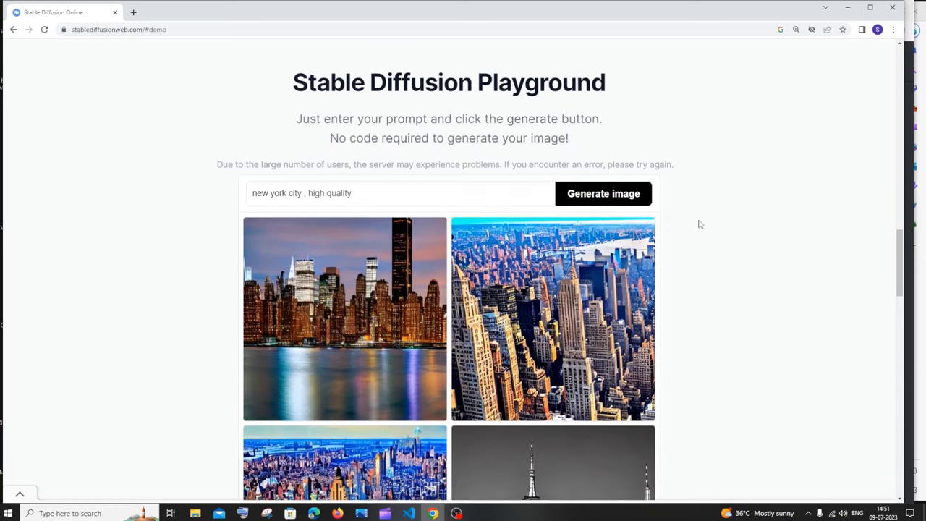
scroll(699, 224, down, 3)
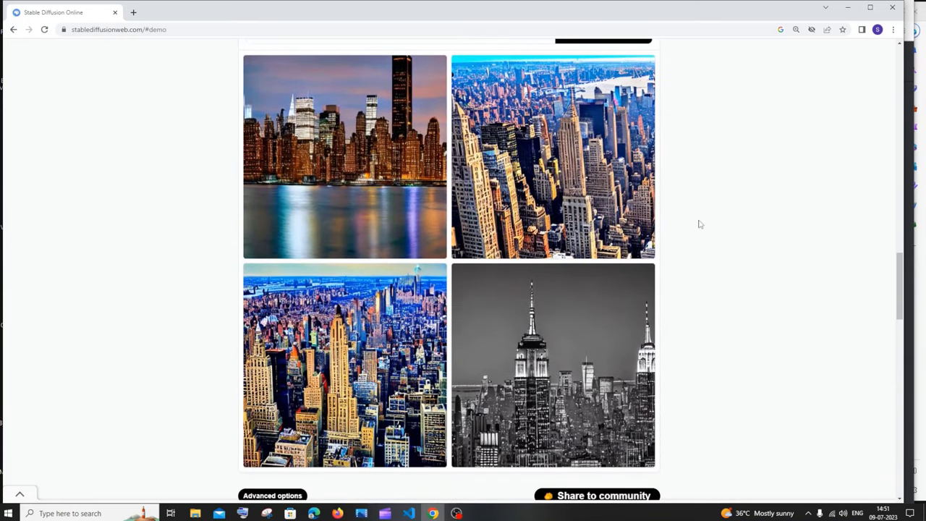
scroll(498, 267, down, 2)
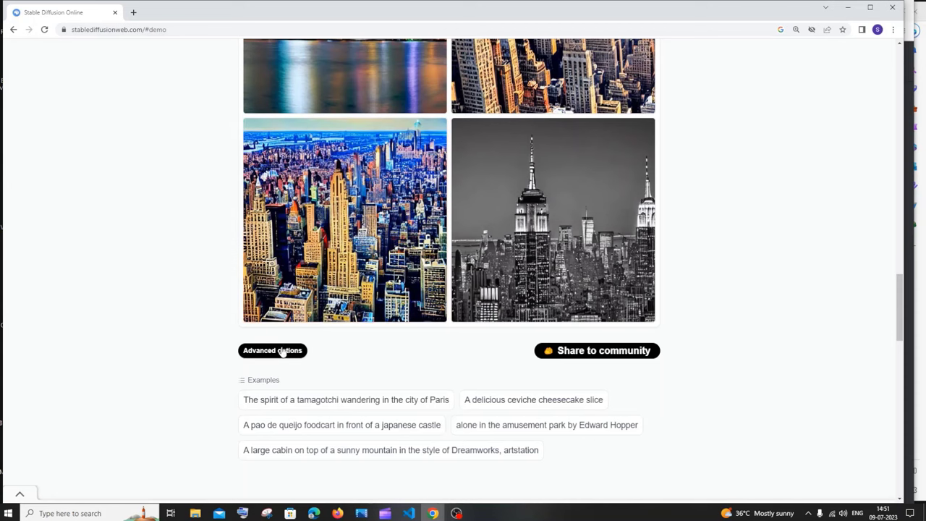
Step: Reveal the advanced generation settings, then bring up the Bing Image Creator results
click(282, 352)
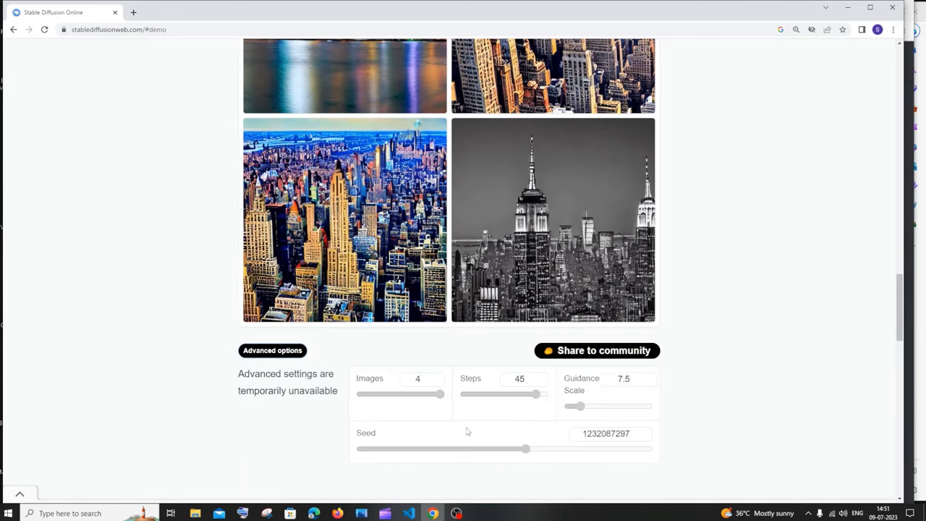
scroll(466, 431, up, 13)
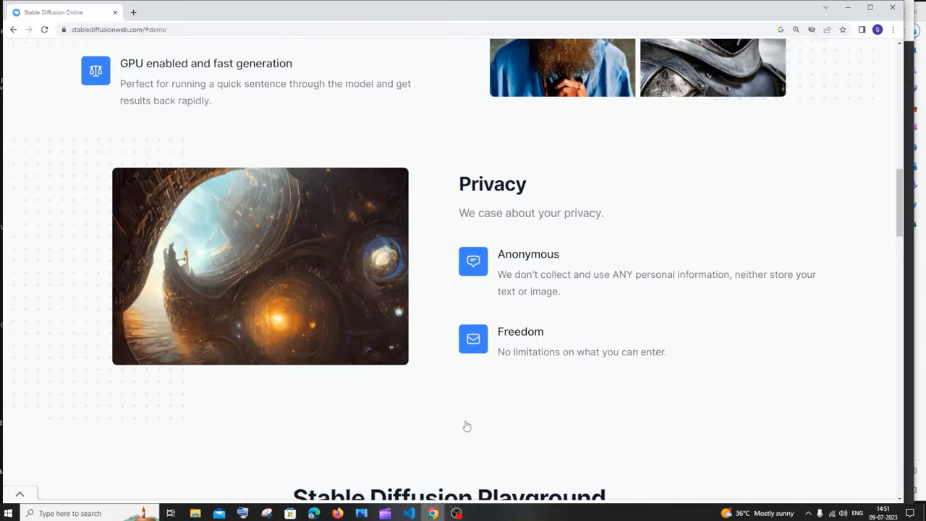
scroll(465, 424, down, 3)
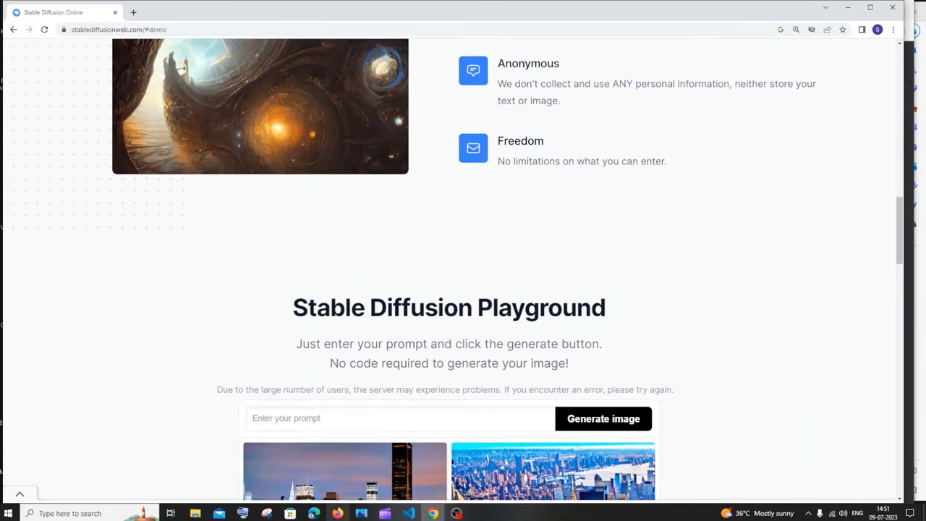
click(337, 512)
click(314, 513)
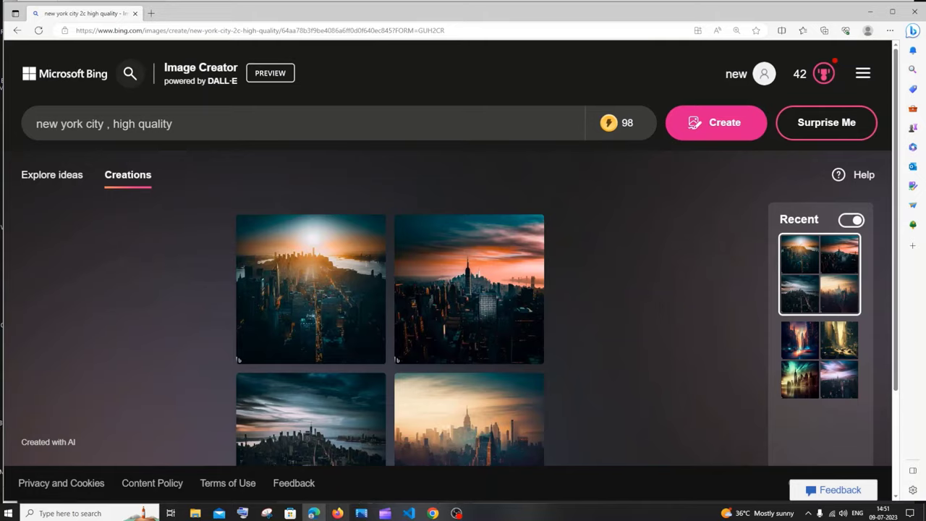
Step: Cycle through the taskbar windows back to the Stable Diffusion Online page in Chrome
click(337, 513)
click(337, 513)
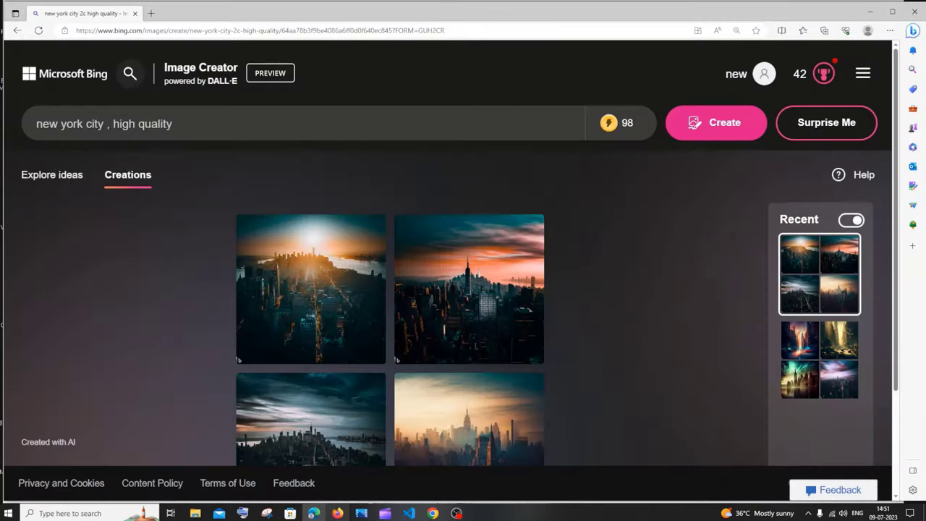
click(433, 513)
scroll(677, 239, up, 3)
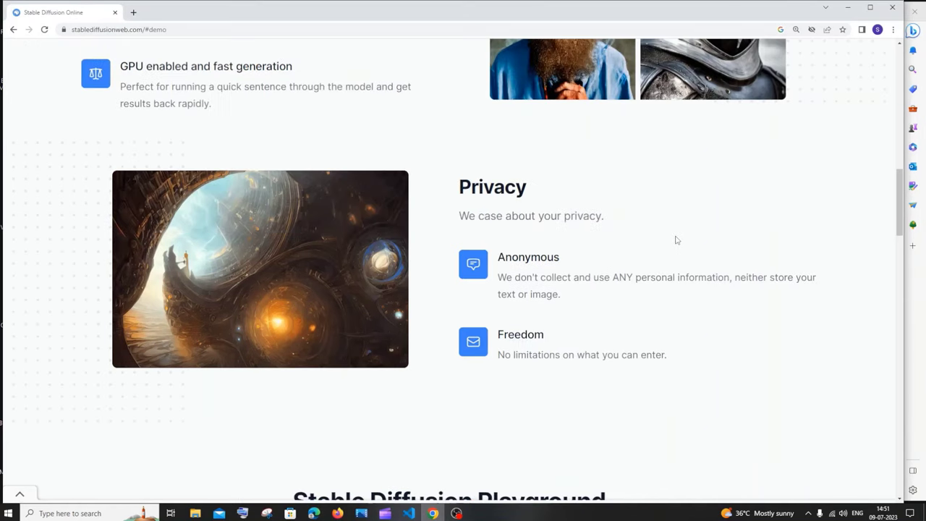
scroll(676, 240, down, 1)
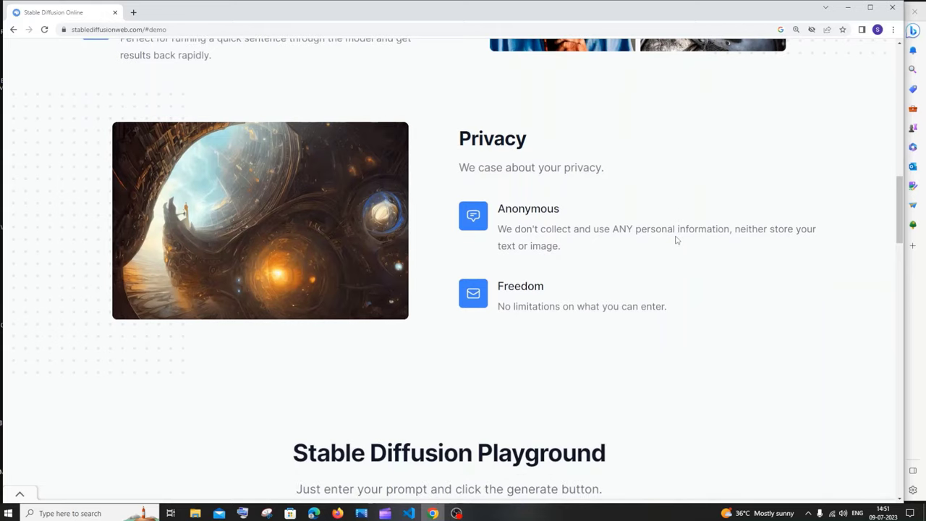